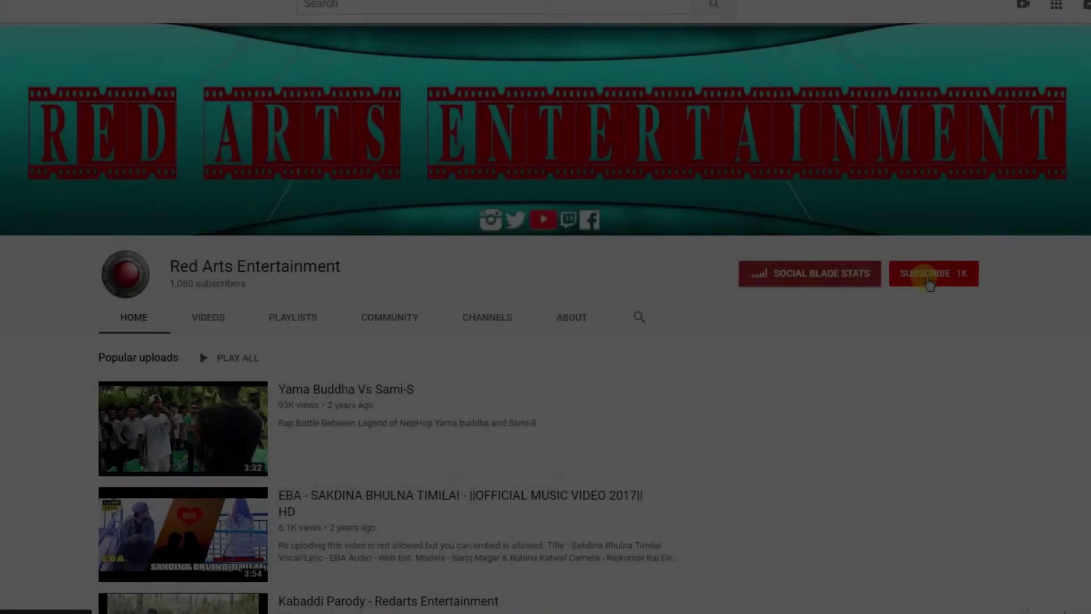
- Subscribe to Red Arts Entertainment, turn its bell notifications off, and show its Videos list
{"action": "left_click", "coordinate": [926, 275]}
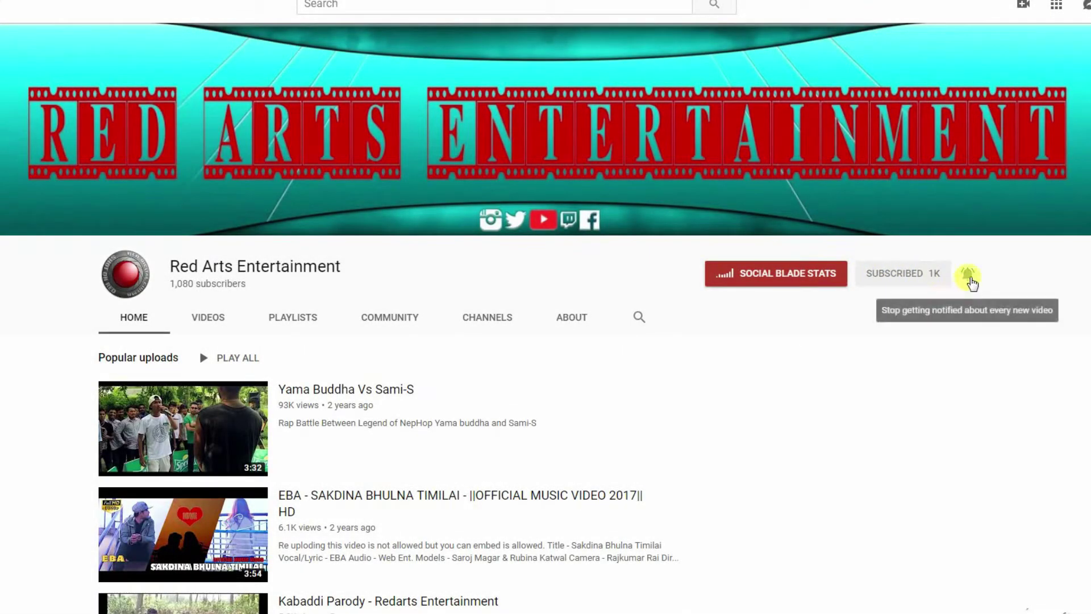
{"action": "left_click", "coordinate": [971, 279]}
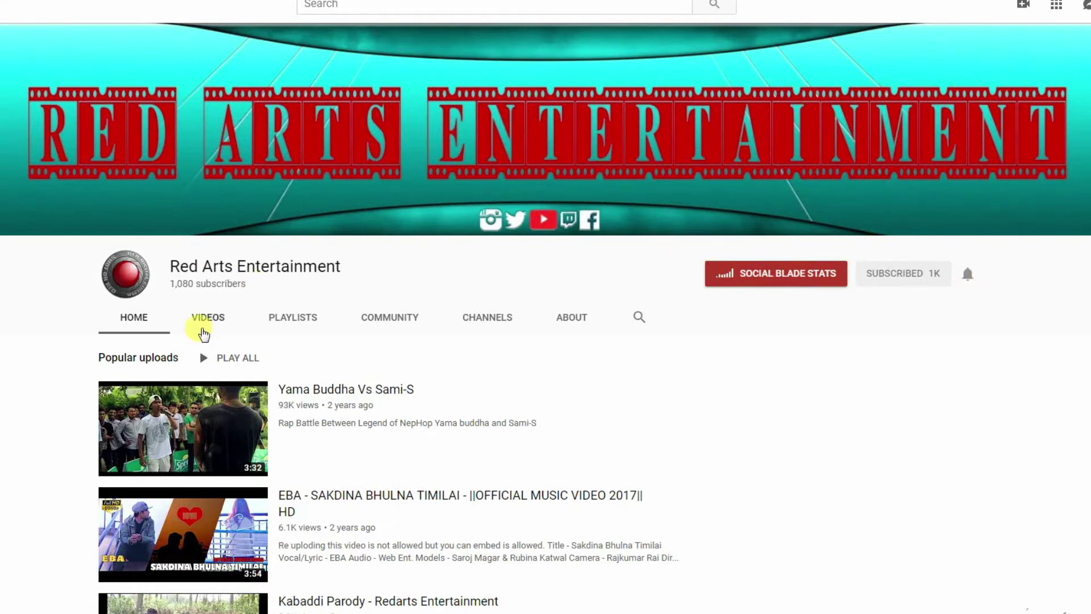
{"action": "left_click", "coordinate": [207, 319]}
{"action": "scroll", "coordinate": [385, 214], "scroll_direction": "up", "scroll_amount": 3}
{"action": "scroll", "coordinate": [370, 216], "scroll_direction": "down", "scroll_amount": 2}
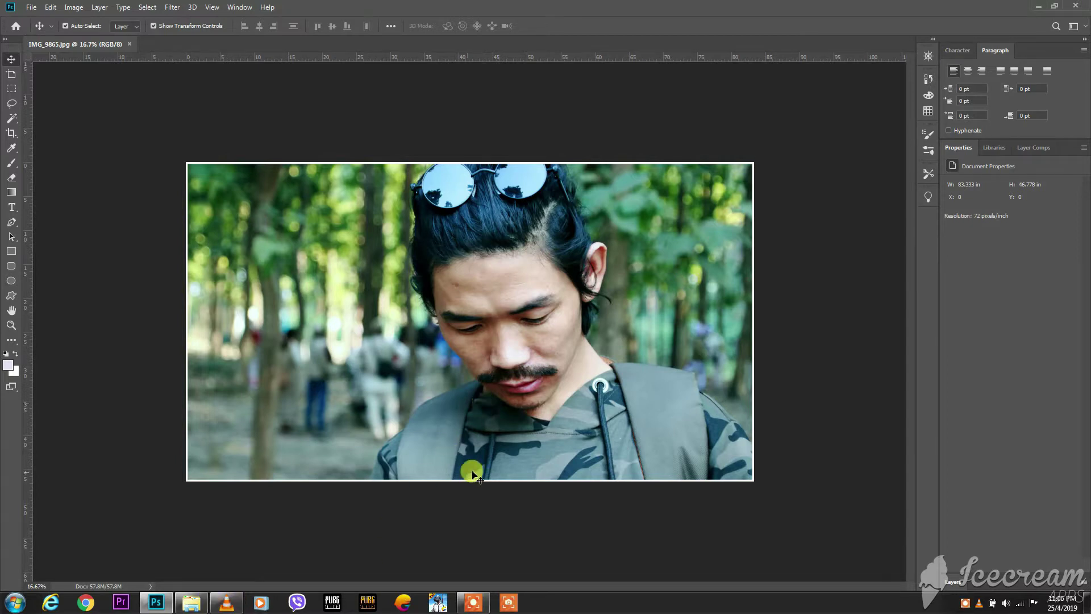
- Bring up Local Disk (D:) to see the MODELS PIC folder, then minimize Explorer
{"action": "left_click", "coordinate": [200, 604]}
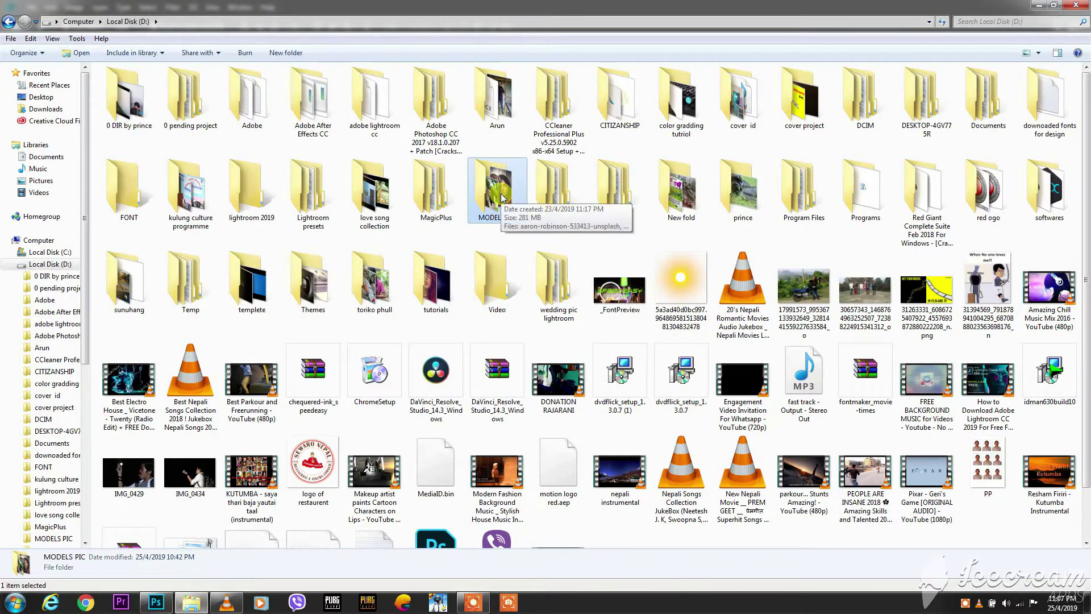
{"action": "left_click", "coordinate": [1043, 11]}
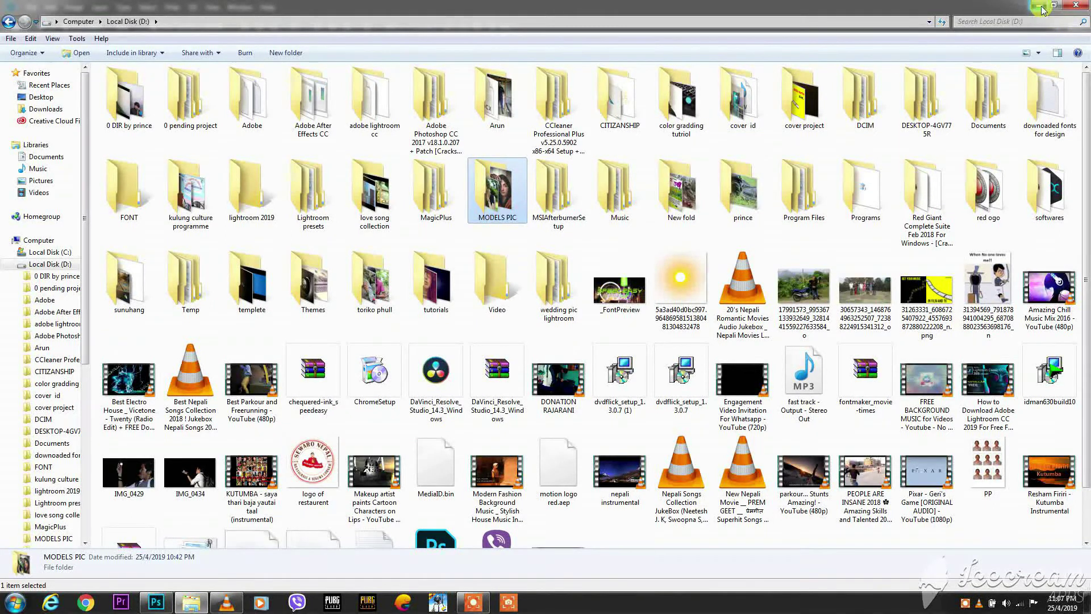
- Start Contact Sheet II with D:\MODELS PIC as source folder and Include Subfolders off
{"action": "left_click", "coordinate": [31, 8]}
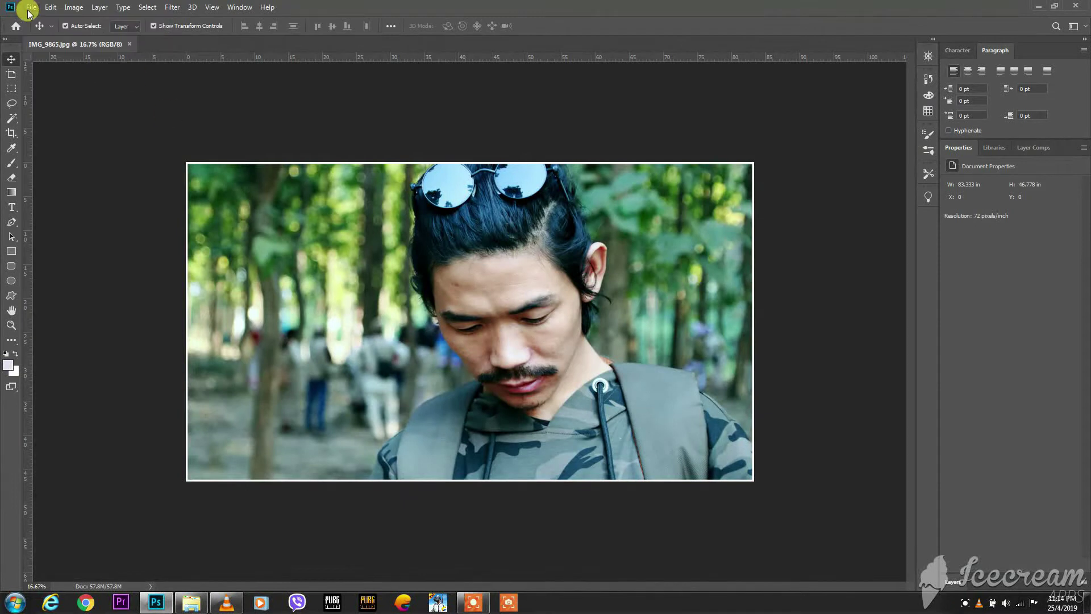
{"action": "left_click", "coordinate": [31, 11]}
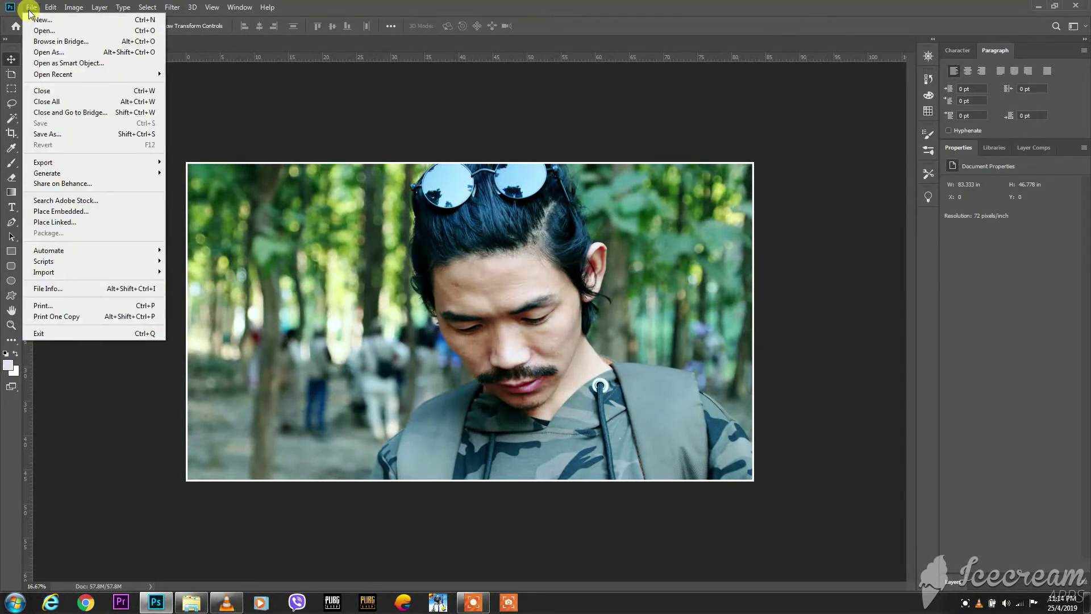
{"action": "mouse_move", "coordinate": [49, 250]}
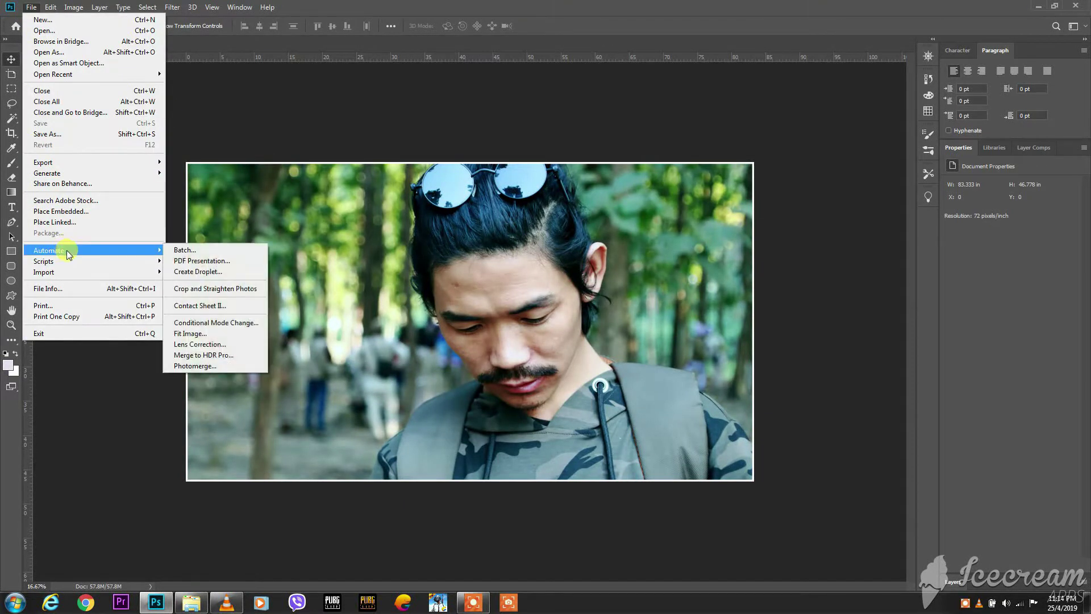
{"action": "left_click", "coordinate": [216, 307]}
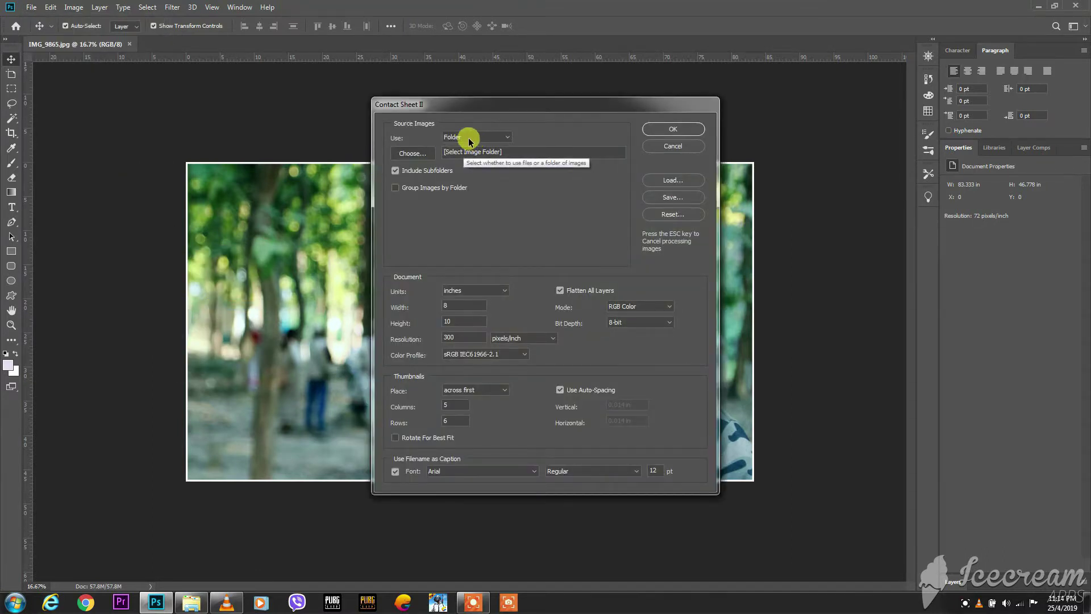
{"action": "left_click", "coordinate": [410, 154]}
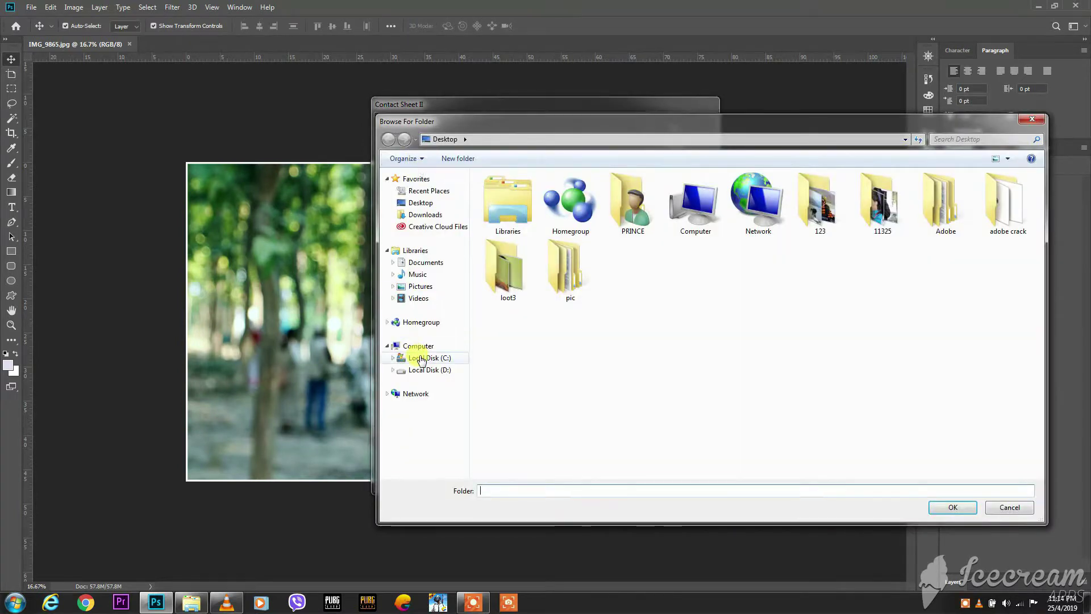
{"action": "left_click", "coordinate": [430, 370]}
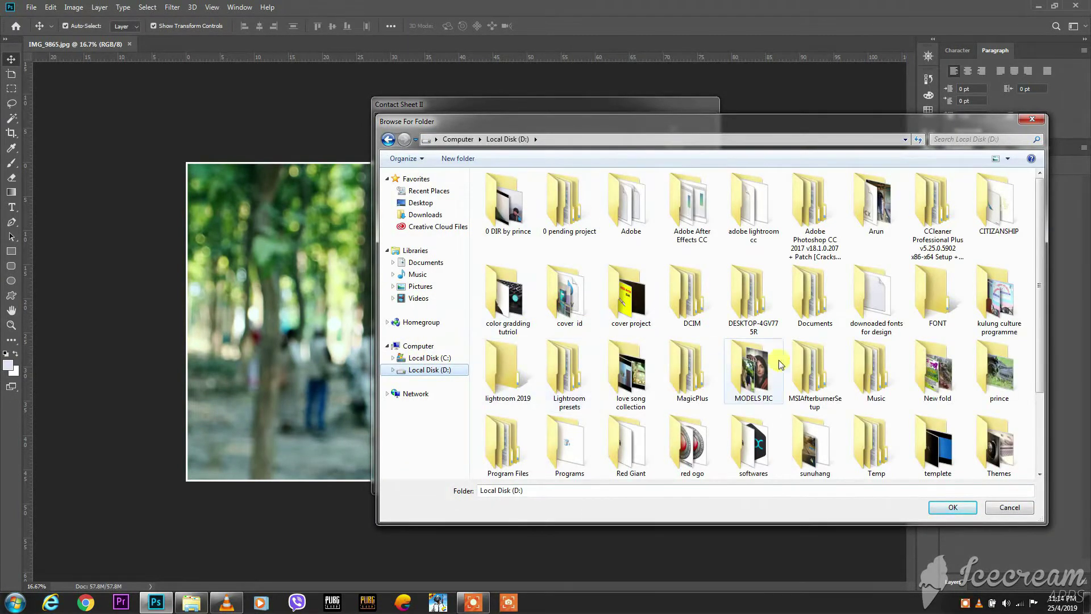
{"action": "left_click", "coordinate": [753, 370]}
{"action": "left_click", "coordinate": [950, 508]}
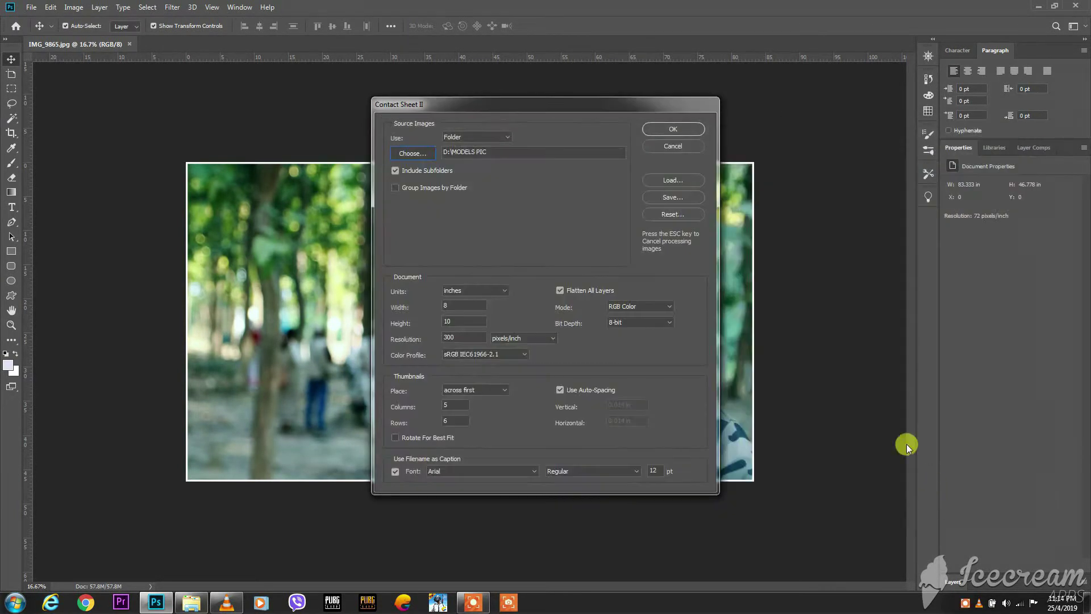
{"action": "left_click", "coordinate": [398, 172]}
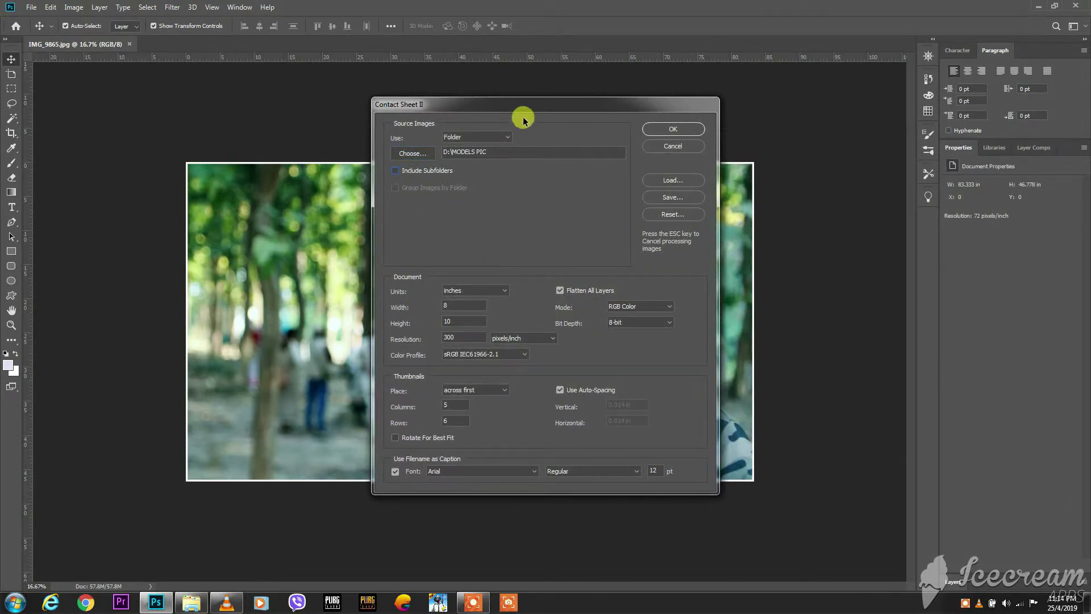
{"action": "left_click_drag", "start_coordinate": [523, 108], "coordinate": [506, 79]}
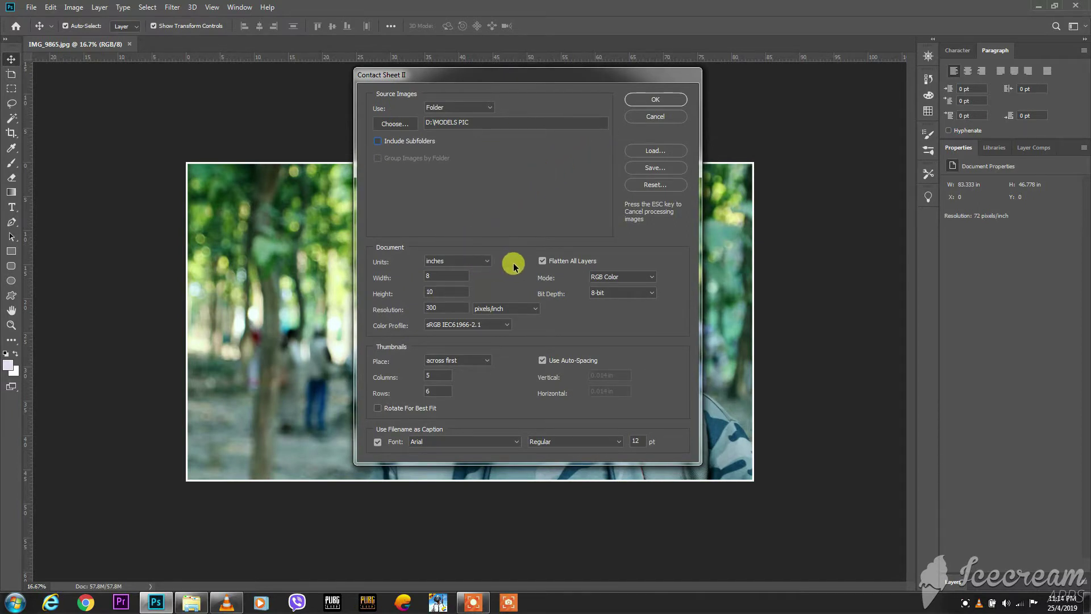
- Uncheck Flatten All Layers and size the sheet 12 × 8 inches at 150 pixels/inch
{"action": "left_click", "coordinate": [542, 262]}
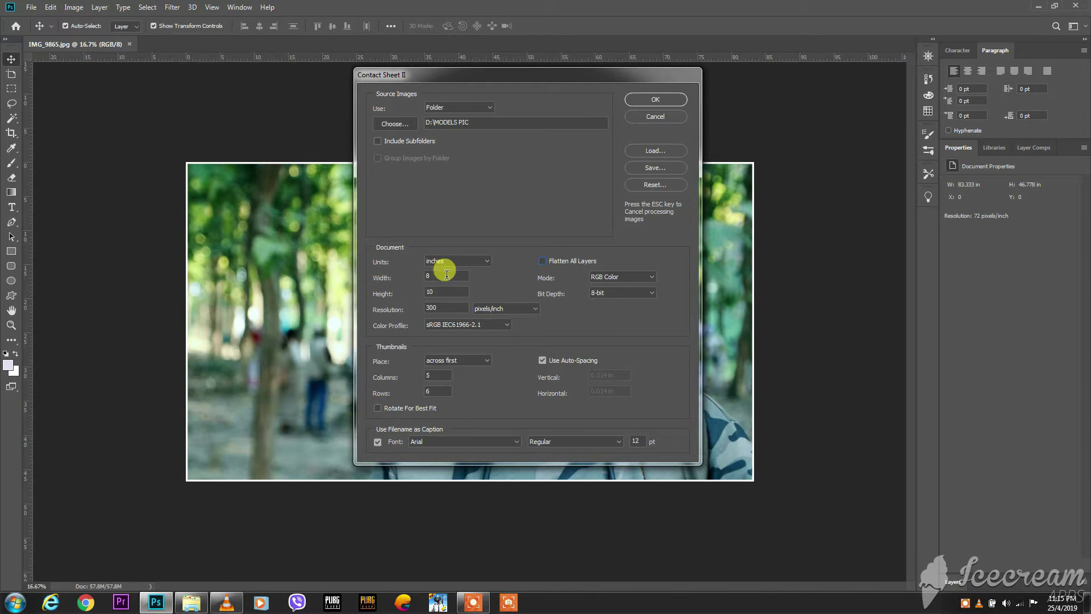
{"action": "left_click", "coordinate": [478, 607]}
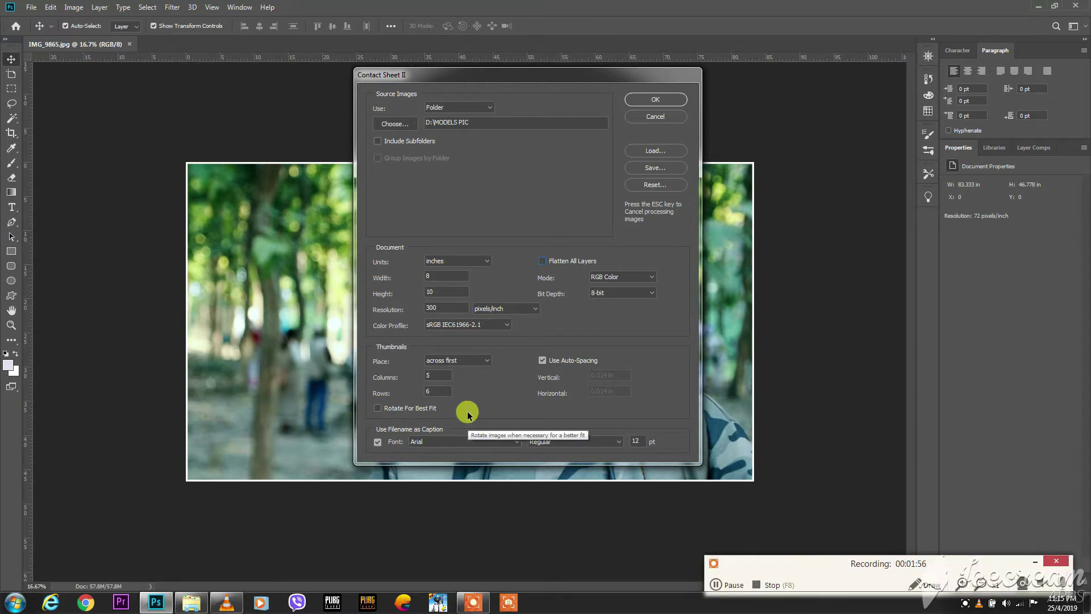
{"action": "left_click", "coordinate": [446, 276]}
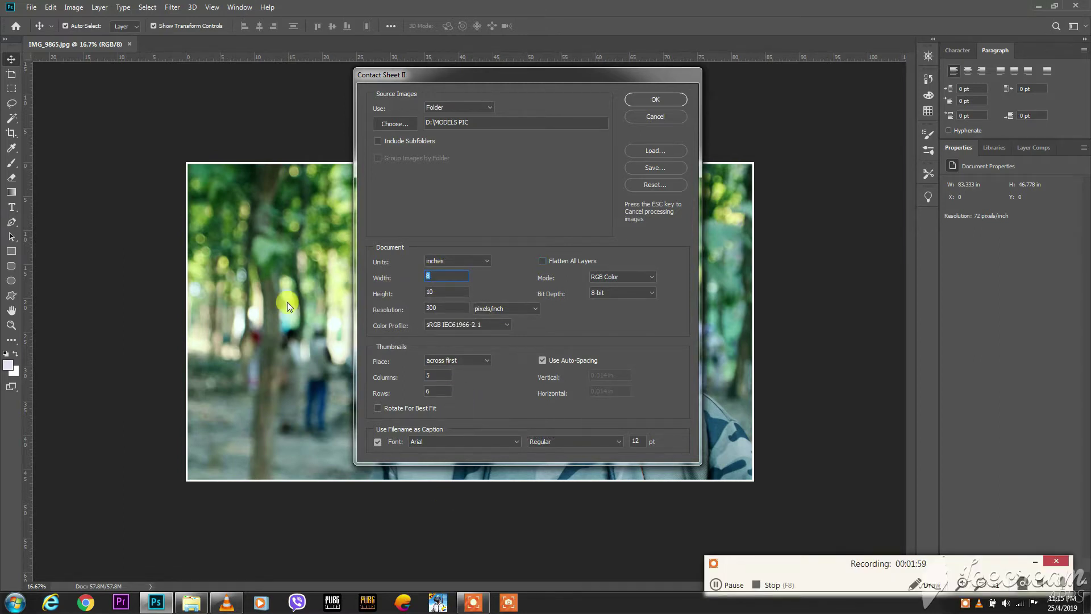
{"action": "type", "text": "12"}
{"action": "left_click", "coordinate": [437, 291]}
{"action": "type", "text": "8"}
{"action": "key", "text": "Tab"}
{"action": "type", "text": "15"}
- Use 10 columns and 10 rows, 0 in vertical and horizontal spacing, and Rotate For Best Fit
{"action": "double_click", "coordinate": [432, 376]}
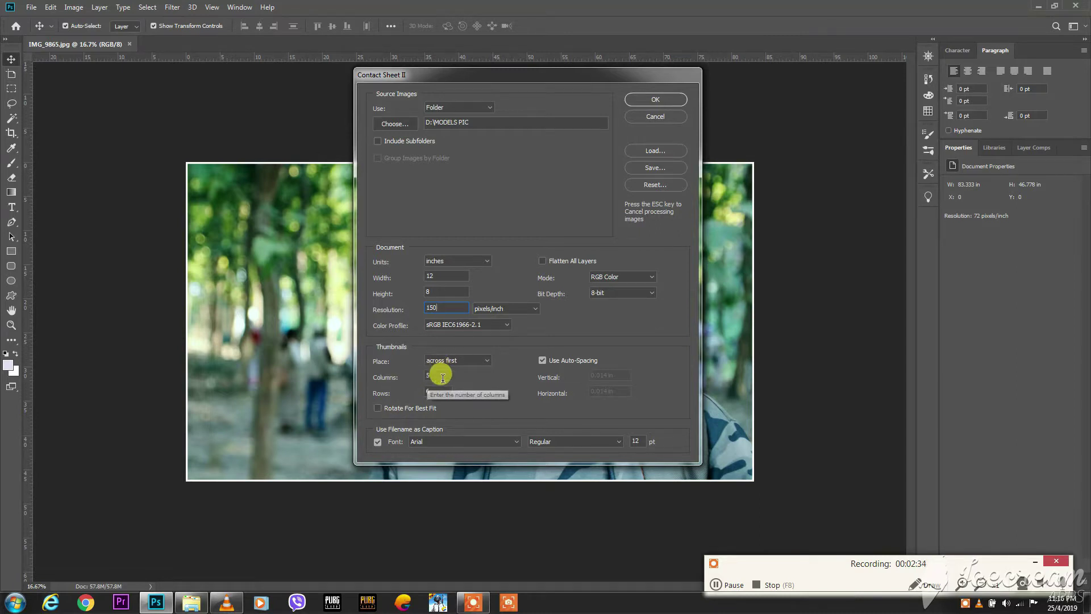
{"action": "type", "text": "10"}
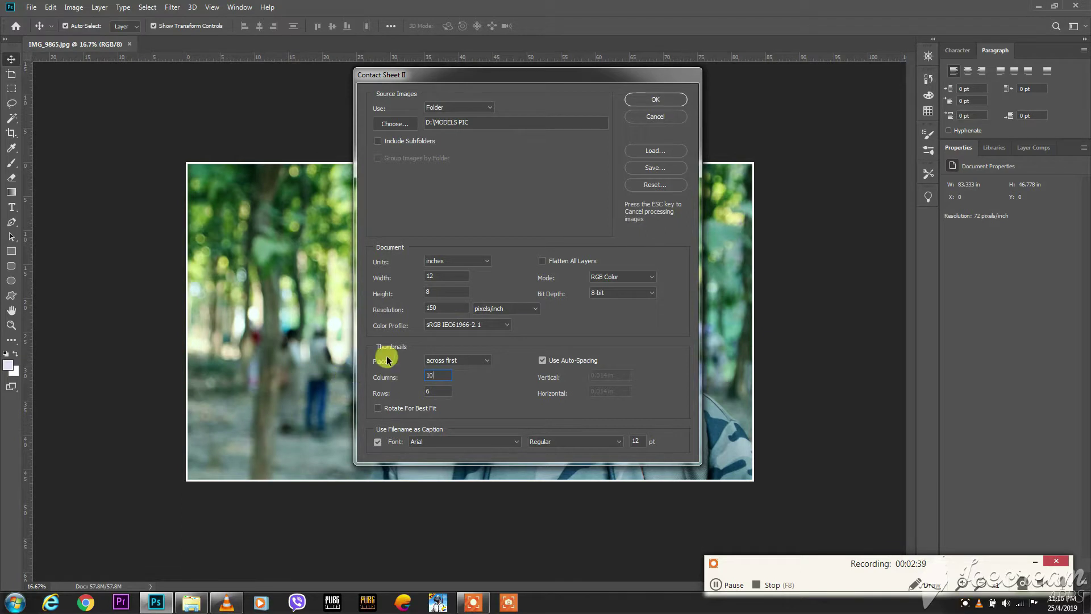
{"action": "double_click", "coordinate": [438, 392]}
{"action": "type", "text": "10"}
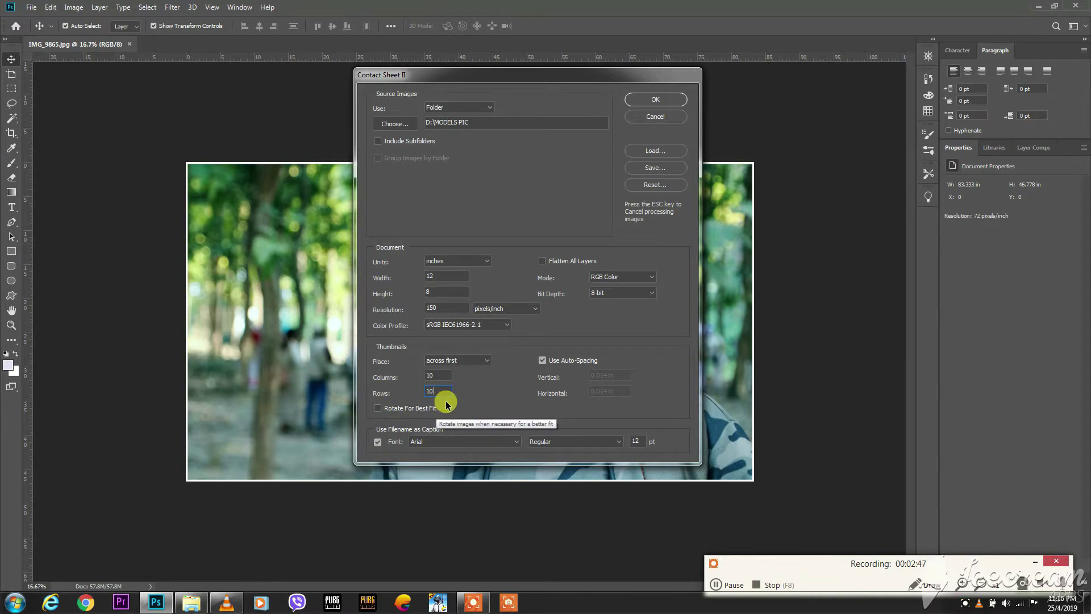
{"action": "left_click", "coordinate": [543, 362]}
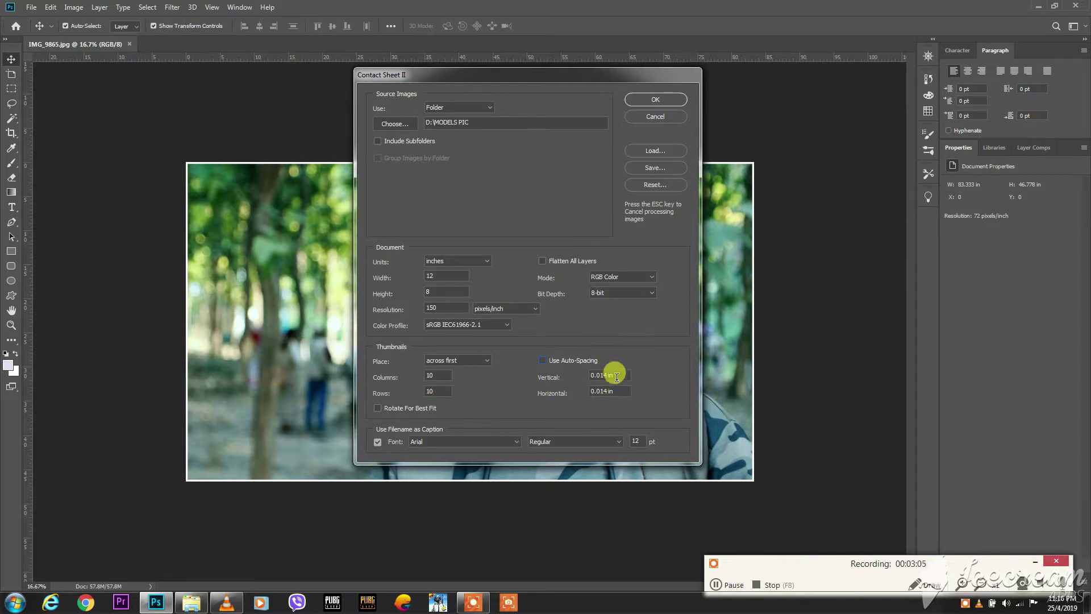
{"action": "double_click", "coordinate": [605, 375]}
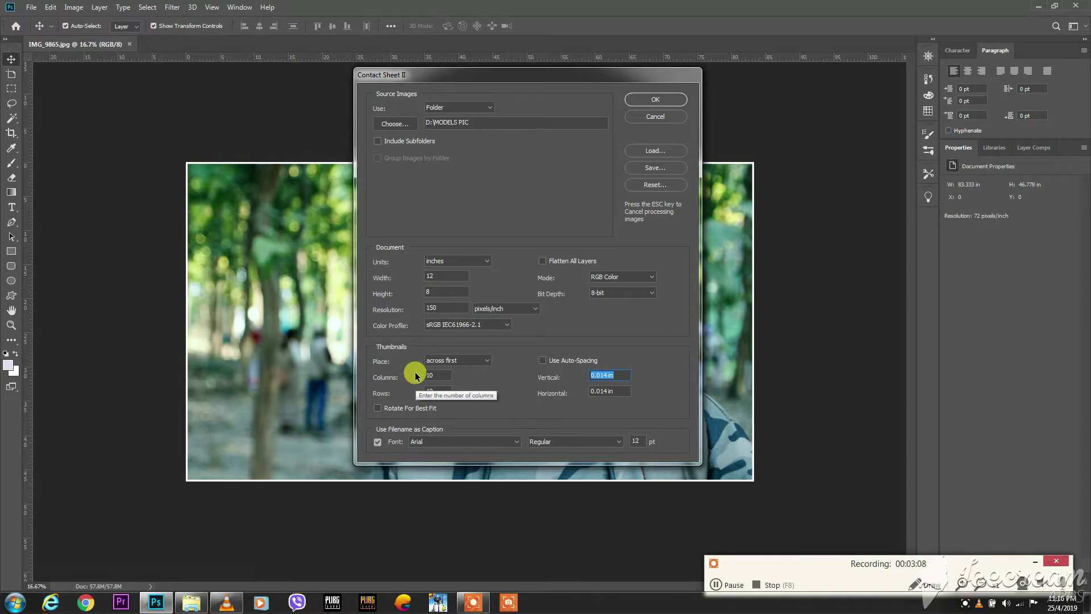
{"action": "type", "text": "0"}
{"action": "double_click", "coordinate": [620, 391]}
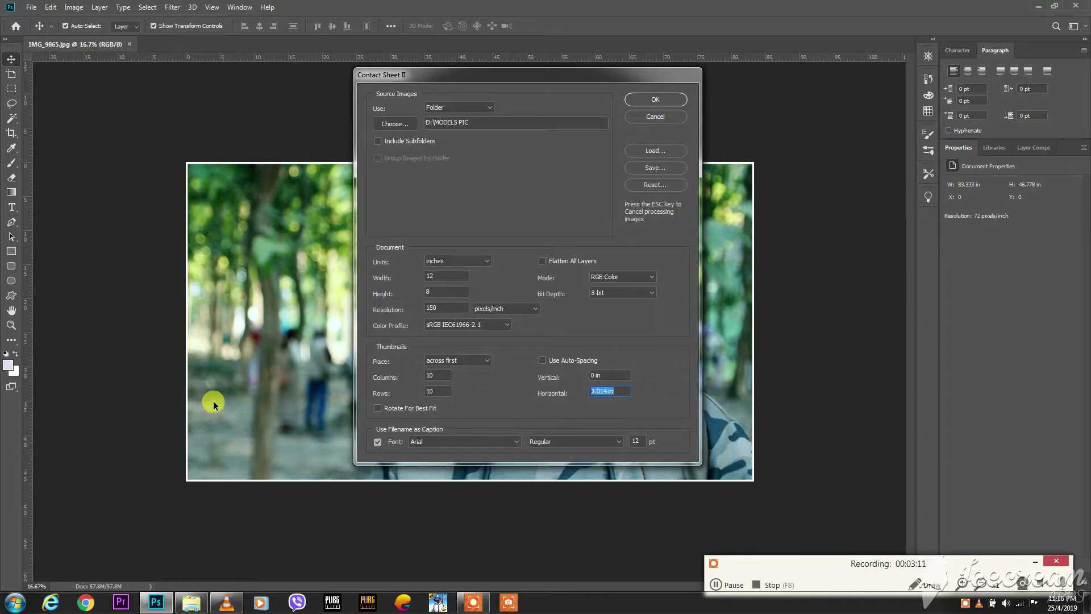
{"action": "type", "text": "0"}
{"action": "left_click", "coordinate": [386, 410]}
- Build ContactSheet-001 from these settings, then clear the layer selection
{"action": "left_click", "coordinate": [653, 100]}
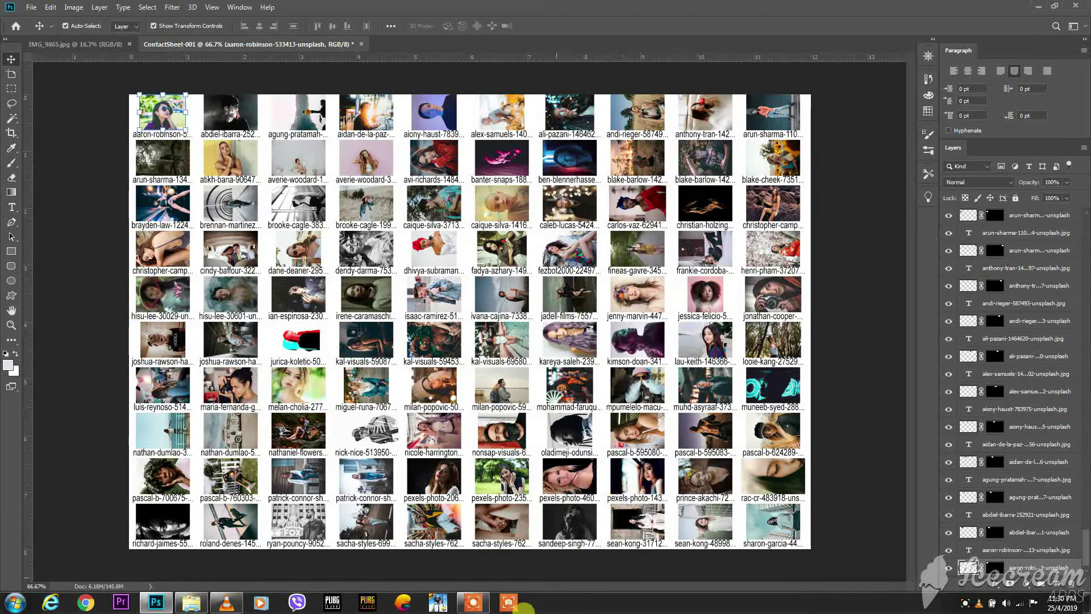
{"action": "left_click", "coordinate": [474, 603]}
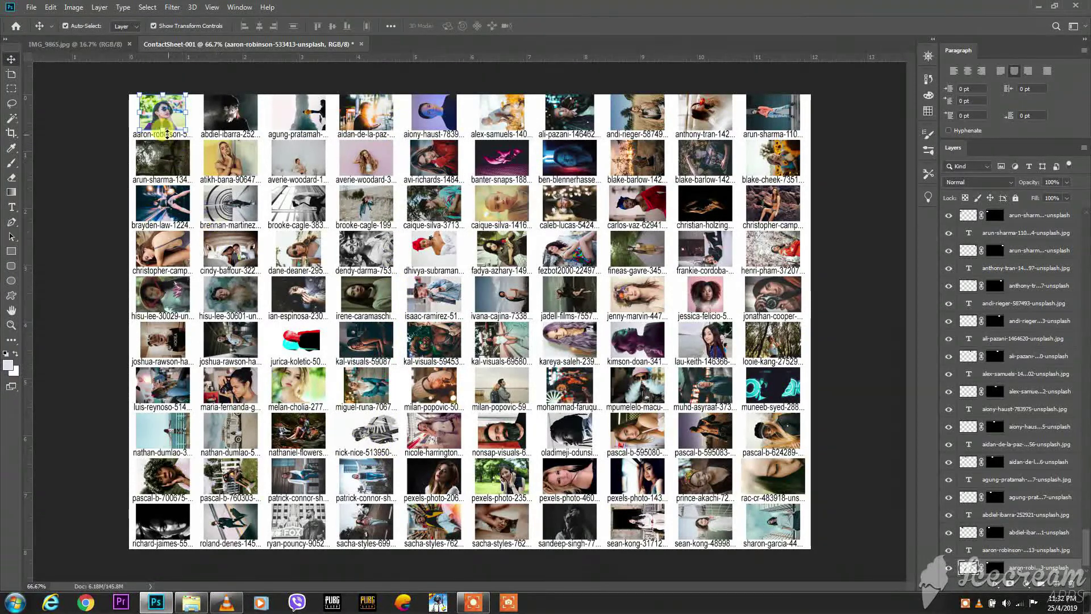
{"action": "left_click", "coordinate": [81, 554]}
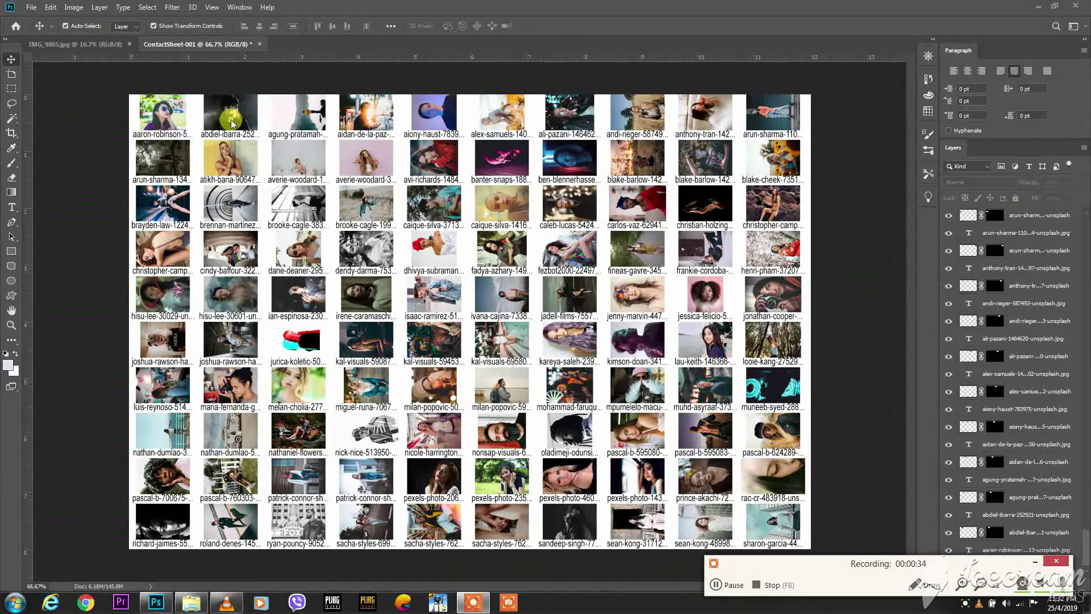
- Make the aaron-robinson-533413-unsplash photo layer active in the Layers panel
{"action": "left_click", "coordinate": [1043, 562]}
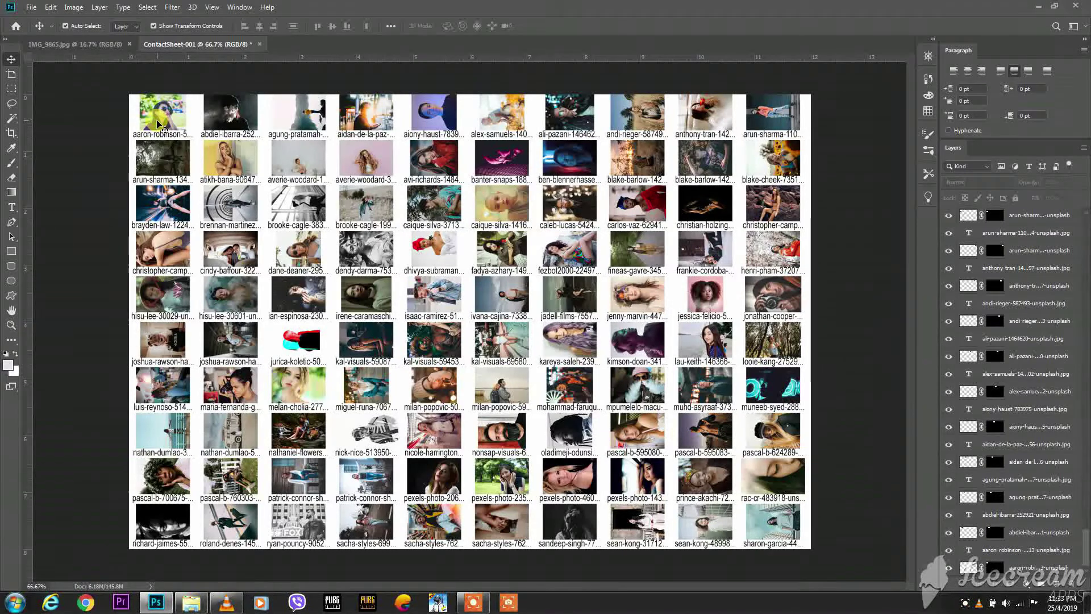
{"action": "left_click", "coordinate": [159, 124]}
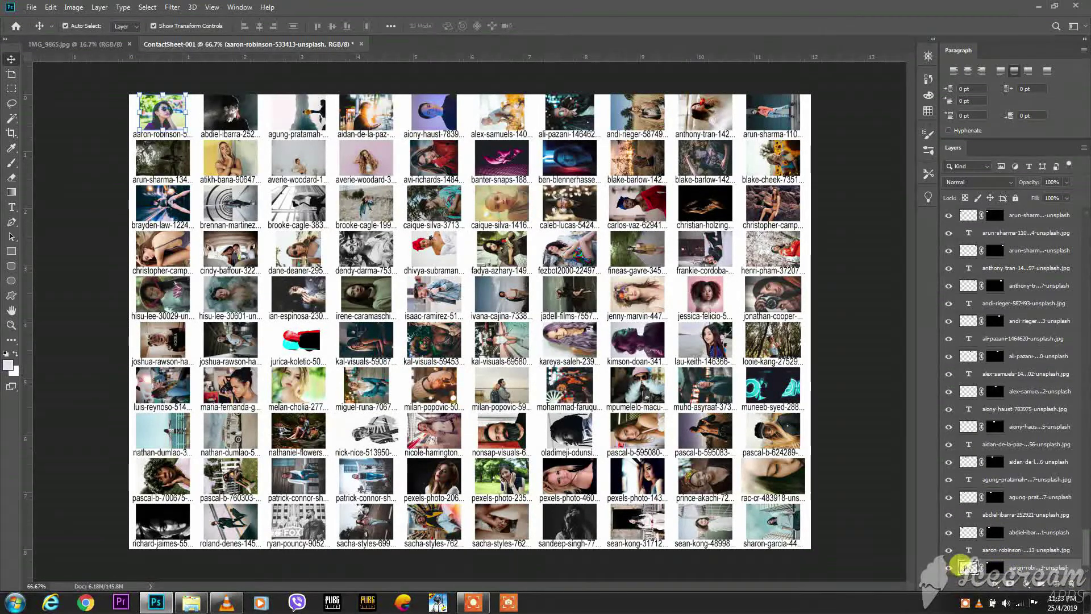
{"action": "left_click", "coordinate": [964, 567]}
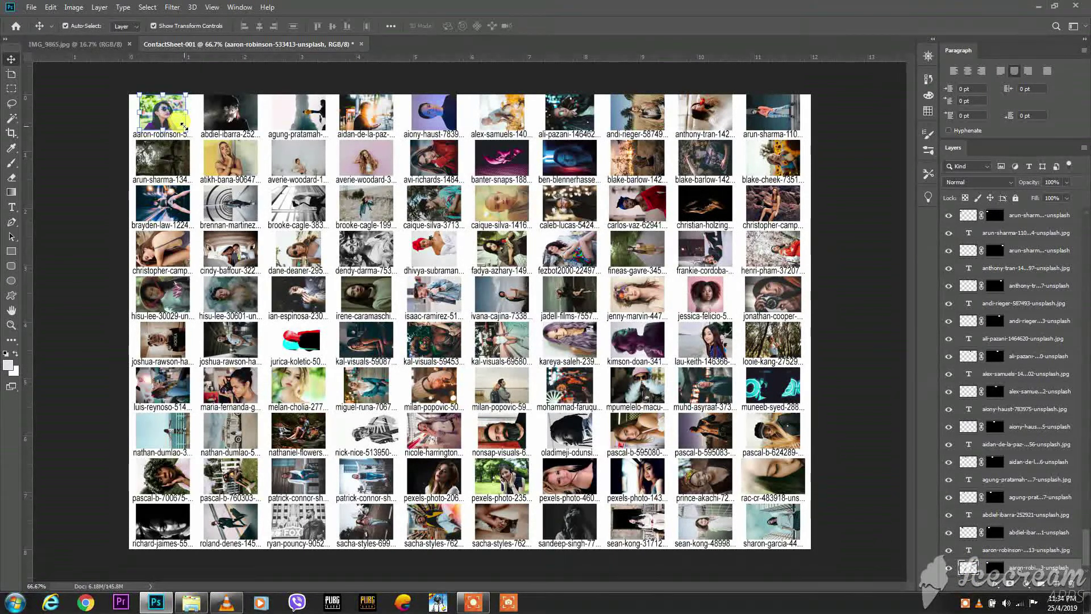
- Slightly enlarge and rotate the aaron-robinson thumbnail and commit the transform
{"action": "mouse_move", "coordinate": [186, 126]}
{"action": "left_mouse_down"}
{"action": "mouse_move", "coordinate": [182, 140]}
{"action": "mouse_move", "coordinate": [190, 132]}
{"action": "left_mouse_up"}
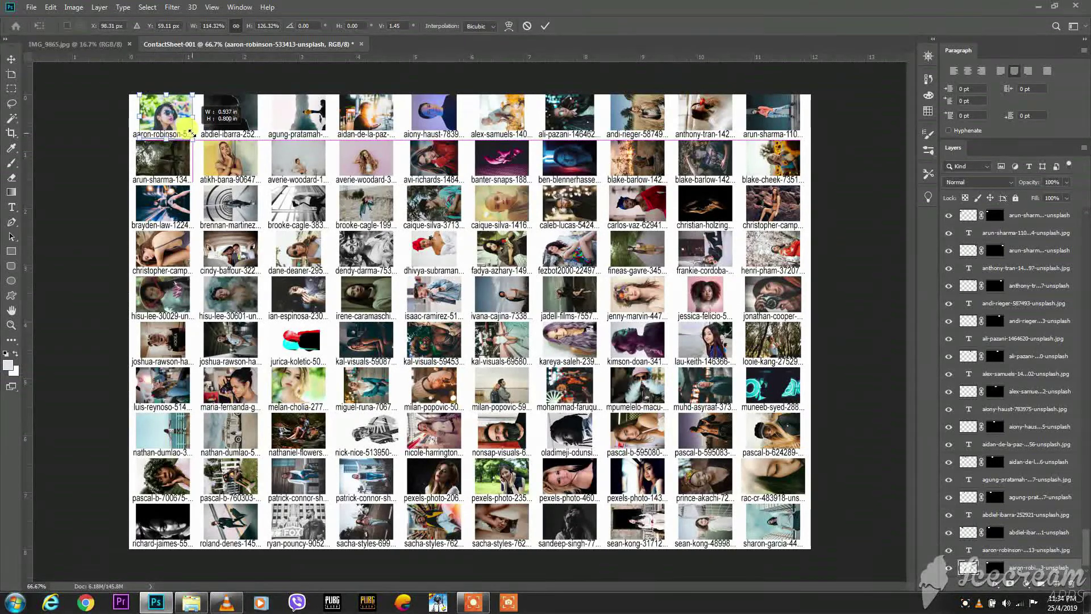
{"action": "left_click", "coordinate": [544, 26]}
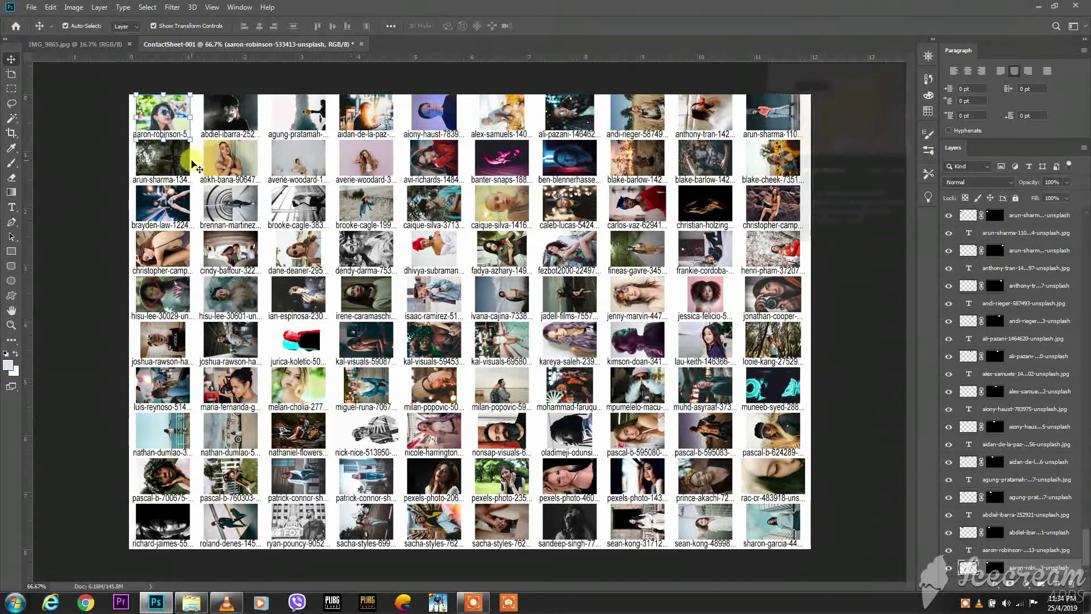
{"action": "left_click", "coordinate": [193, 166]}
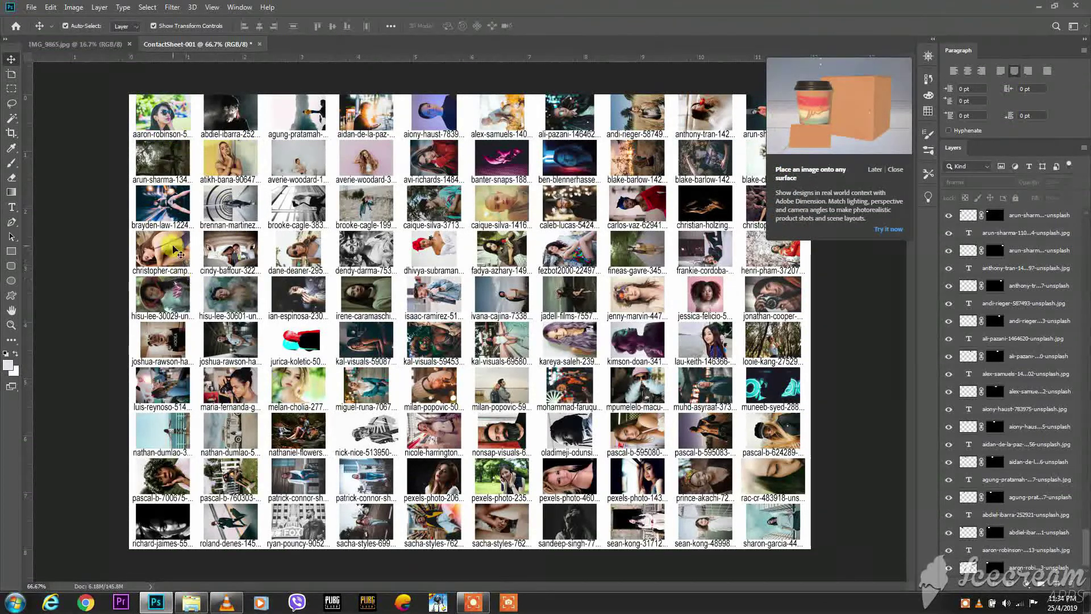
- Rotate the joshua-rawson-harris thumbnail 90° clockwise and scale it to fill its cell
{"action": "left_click", "coordinate": [171, 338]}
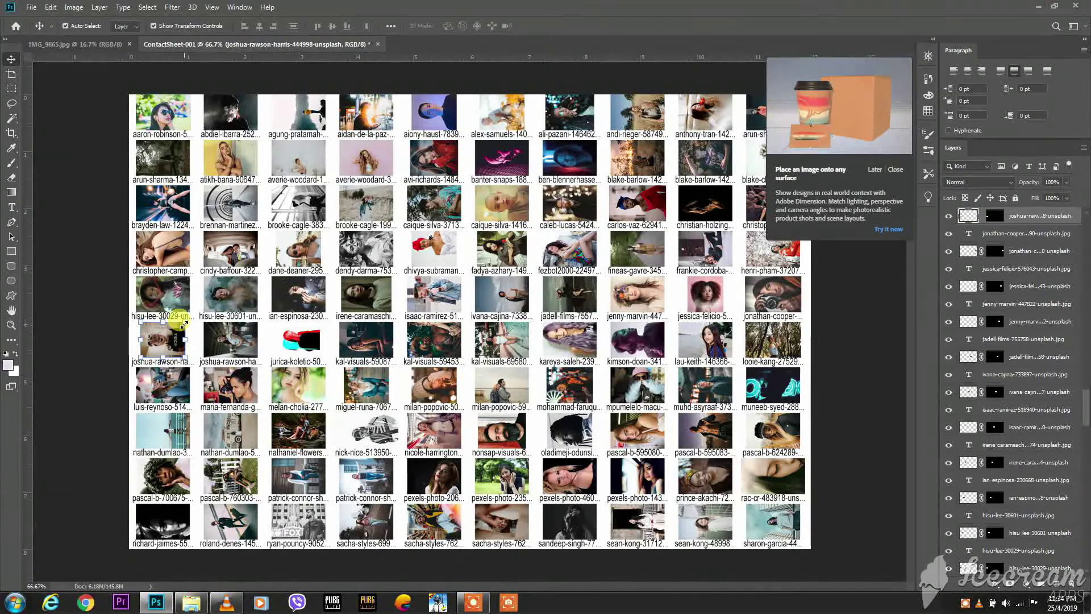
{"action": "left_click_drag", "start_coordinate": [184, 324], "coordinate": [181, 334]}
{"action": "right_click", "coordinate": [178, 341]}
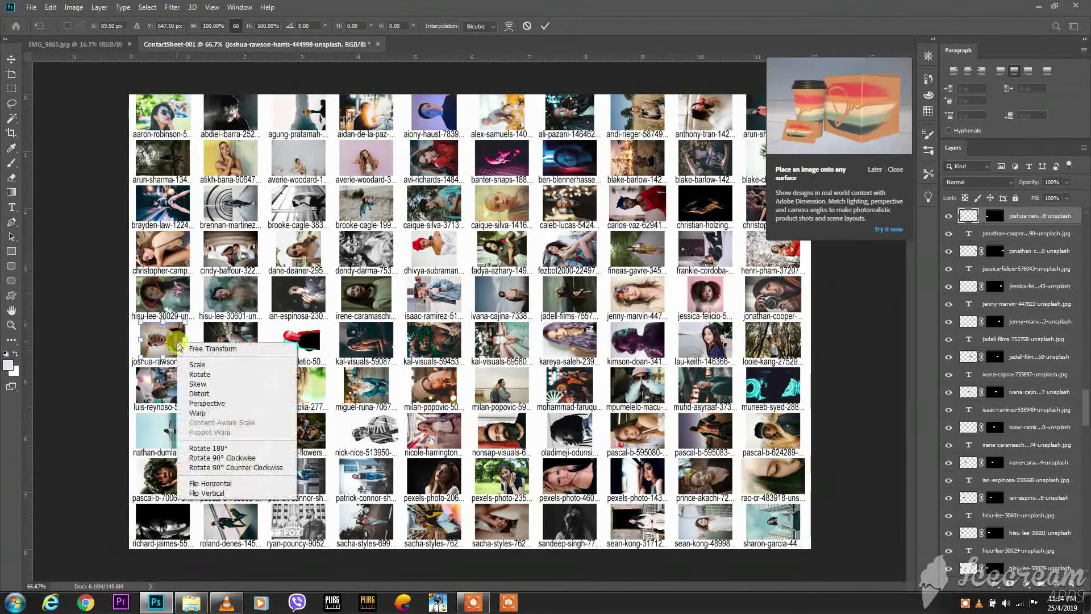
{"action": "left_click", "coordinate": [227, 458]}
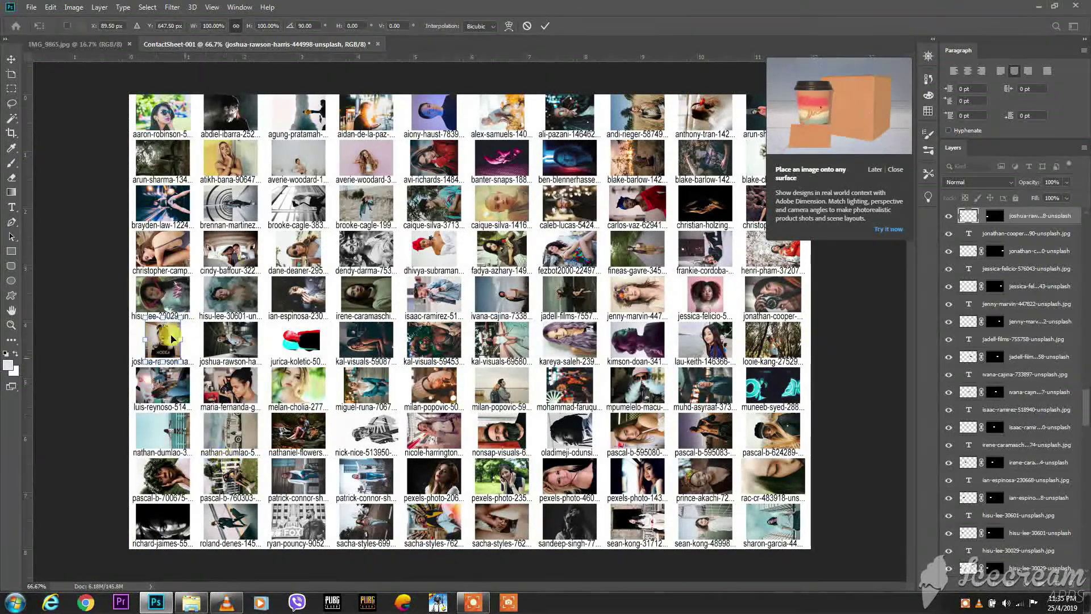
{"action": "left_click_drag", "start_coordinate": [147, 320], "coordinate": [126, 305]}
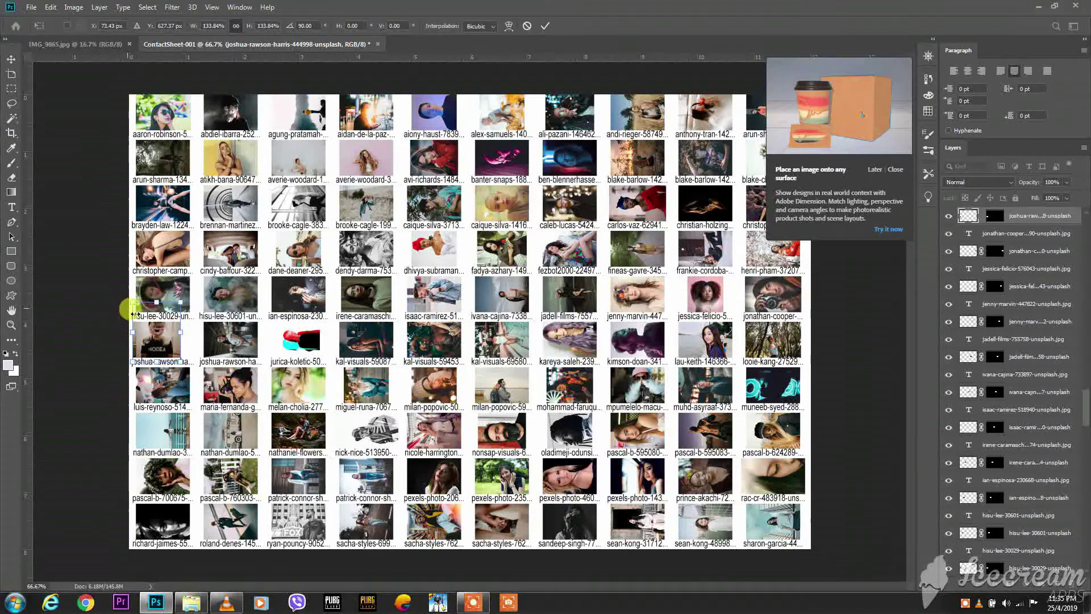
{"action": "left_click_drag", "start_coordinate": [126, 306], "coordinate": [131, 302]}
{"action": "left_click_drag", "start_coordinate": [171, 344], "coordinate": [189, 371]}
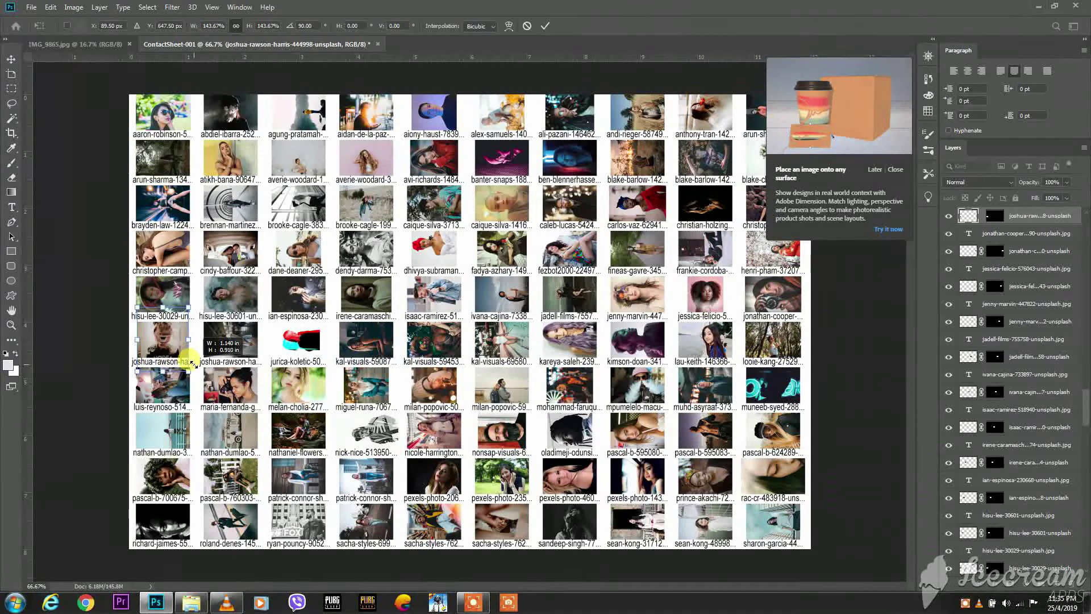
{"action": "left_click_drag", "start_coordinate": [165, 330], "coordinate": [169, 340]}
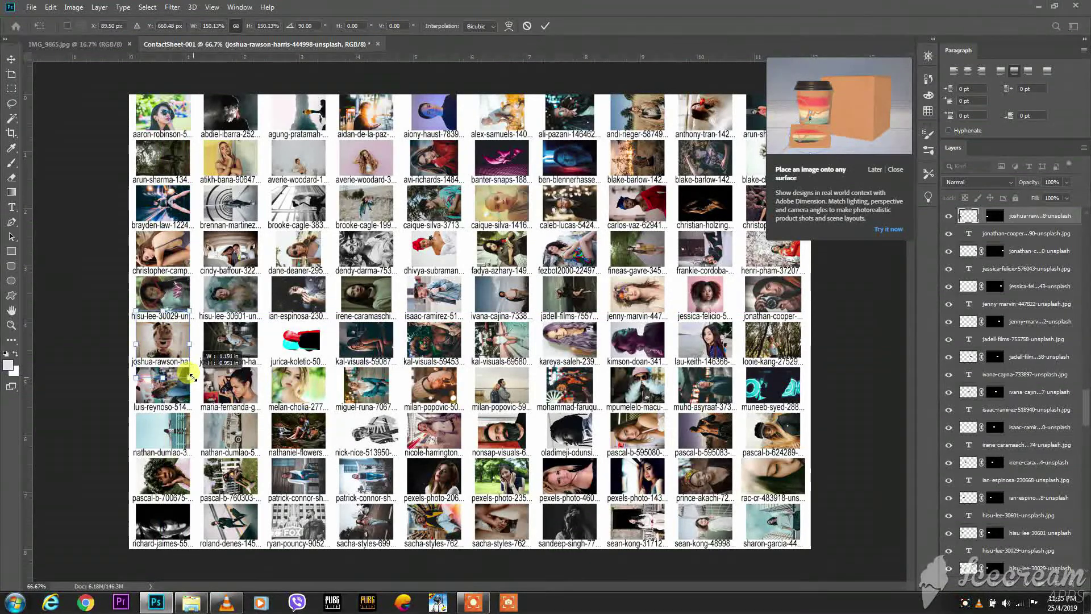
{"action": "key", "text": "Return"}
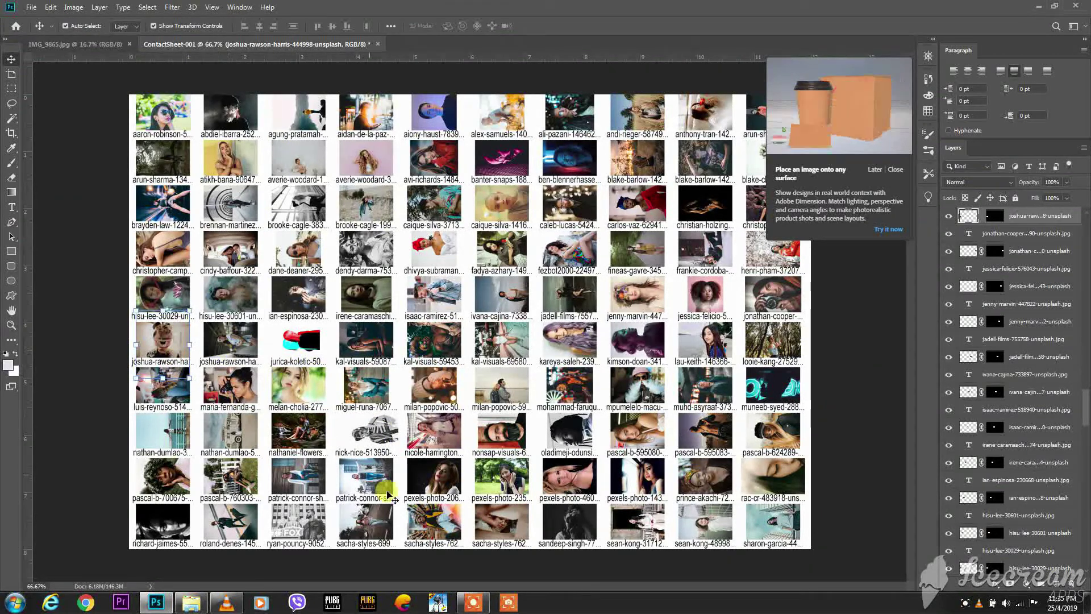
- Rotate the pascal-b photo 90° clockwise and enlarge it to fill its cell
{"action": "left_click", "coordinate": [473, 602]}
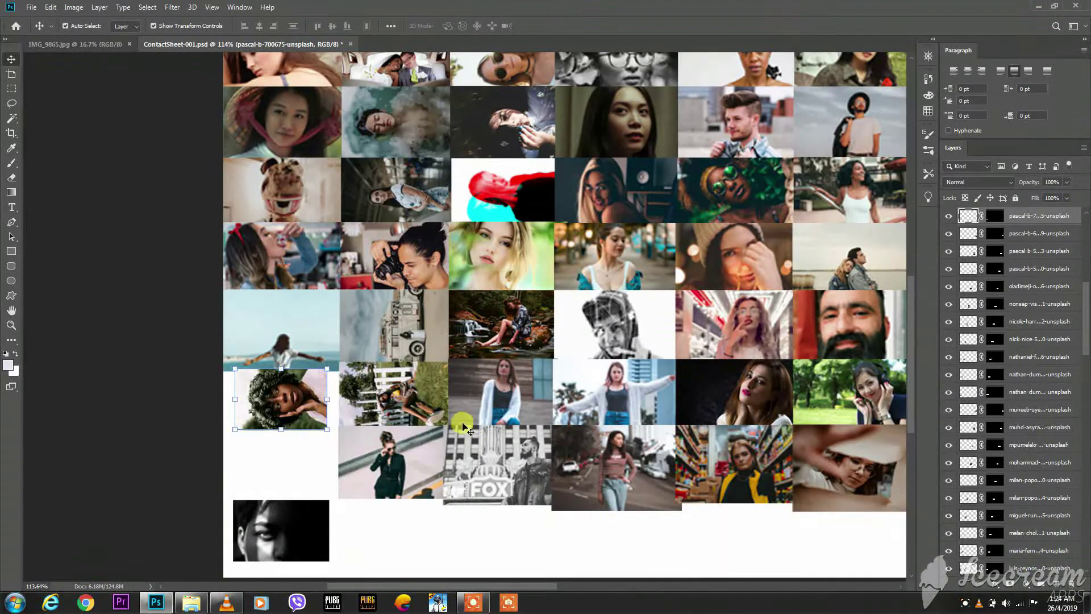
{"action": "key", "text": "ctrl+t"}
{"action": "key", "text": "Return"}
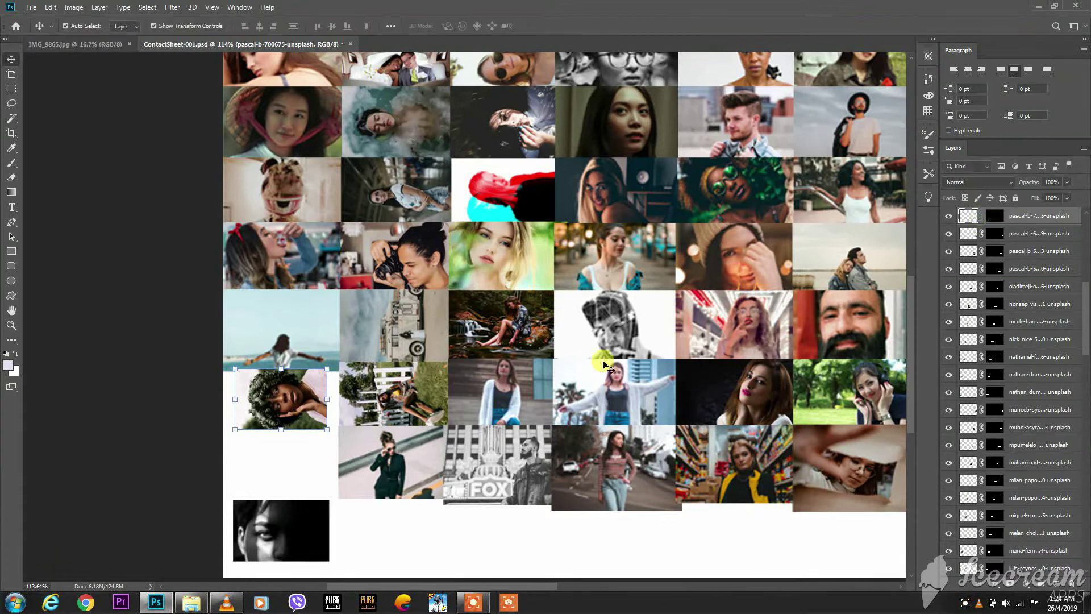
{"action": "left_click", "coordinate": [284, 374]}
{"action": "key", "text": "ctrl+t"}
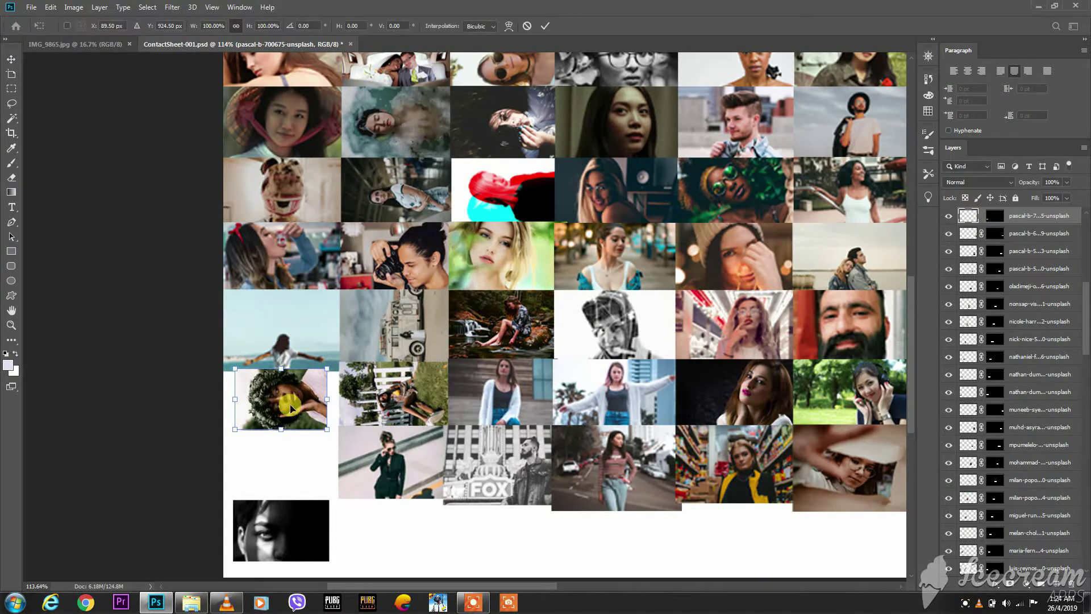
{"action": "right_click", "coordinate": [278, 402]}
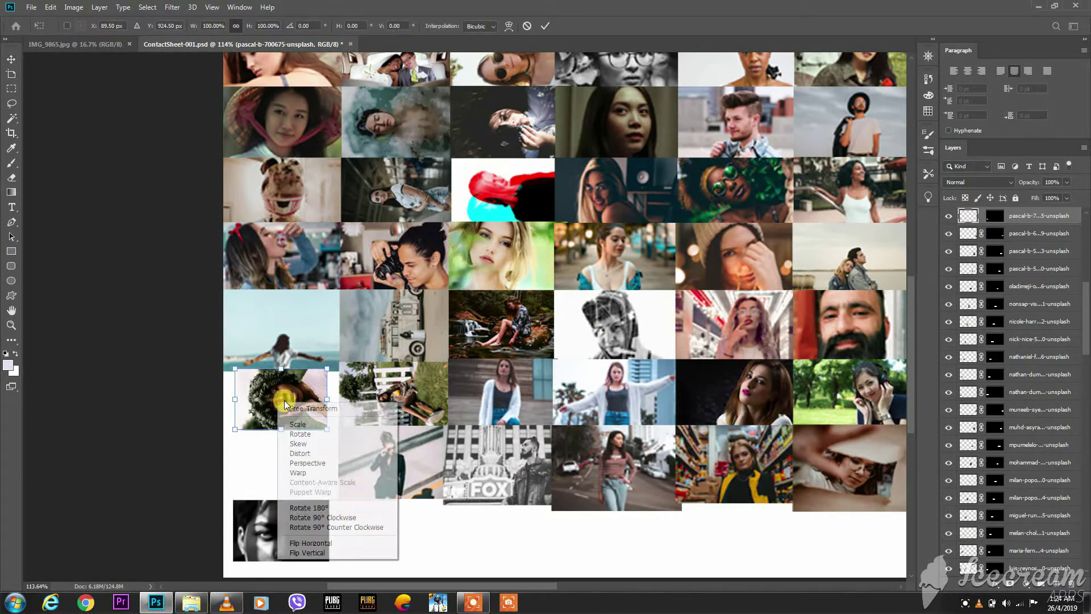
{"action": "left_click", "coordinate": [328, 517]}
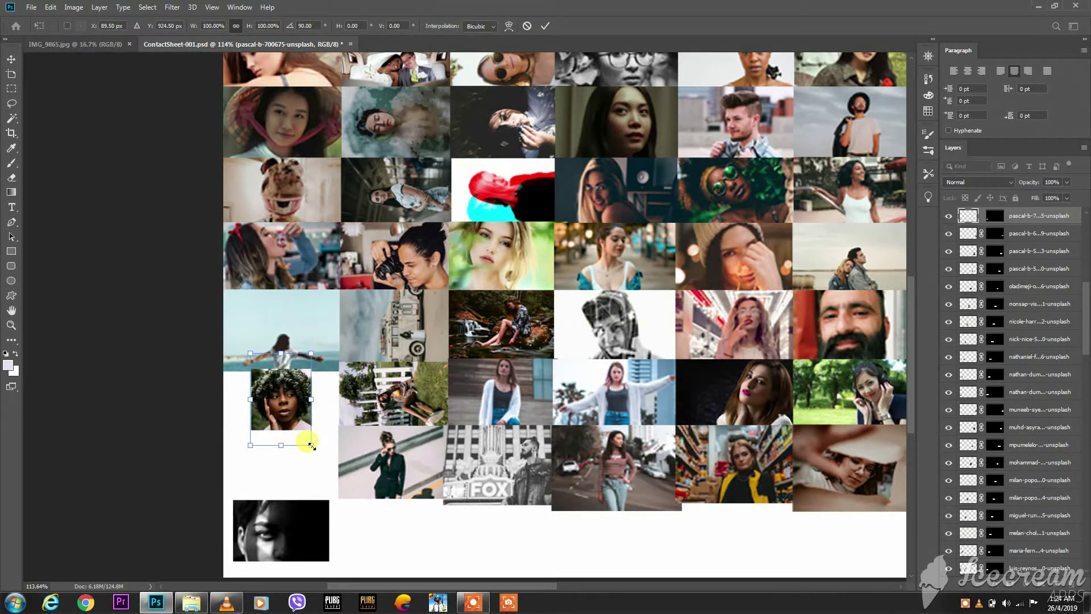
{"action": "left_click_drag", "start_coordinate": [311, 446], "coordinate": [354, 478]}
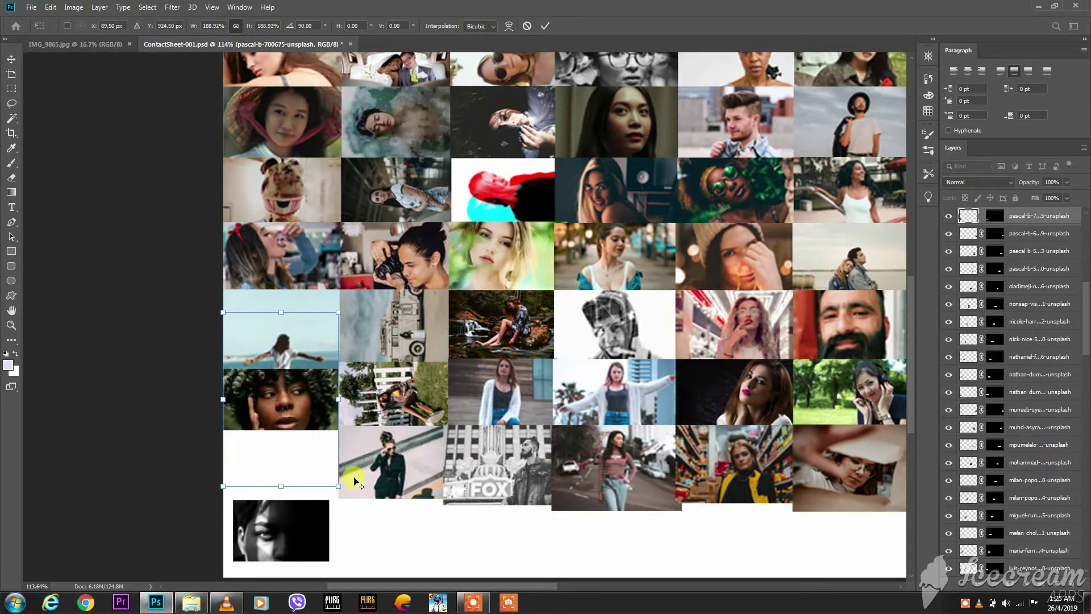
{"action": "double_click", "coordinate": [329, 444]}
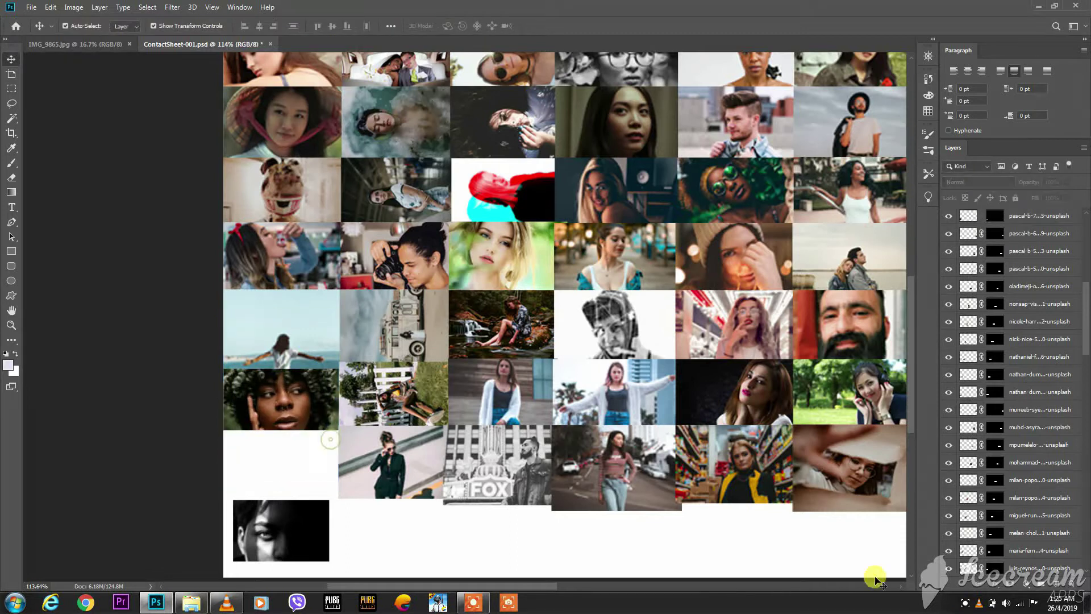
- Move the black-and-white face photo up into the empty cell and enlarge it to fit
{"action": "left_click", "coordinate": [473, 602]}
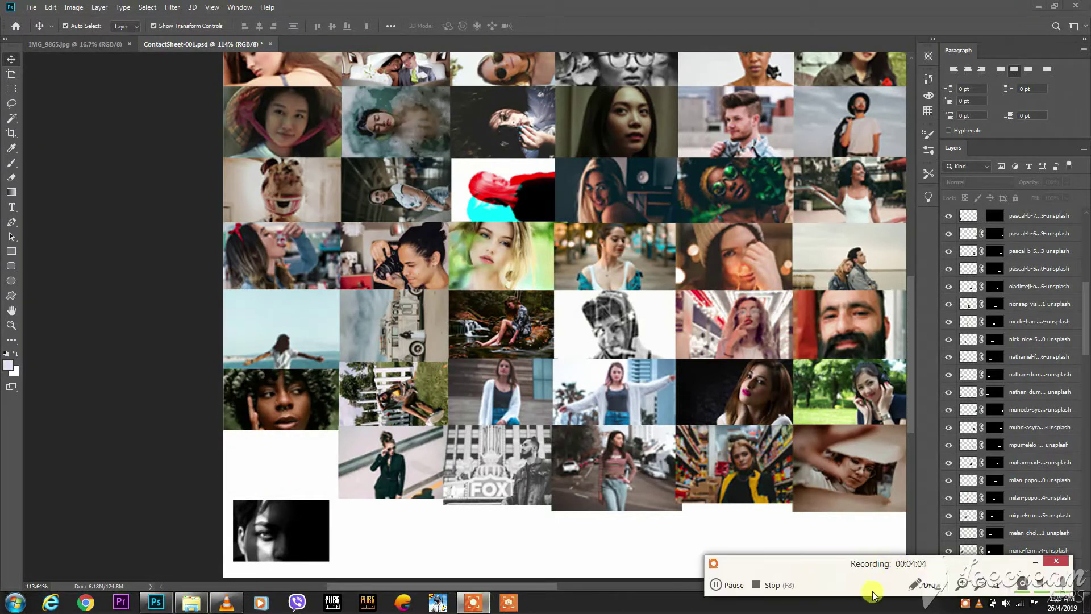
{"action": "left_click", "coordinate": [733, 586]}
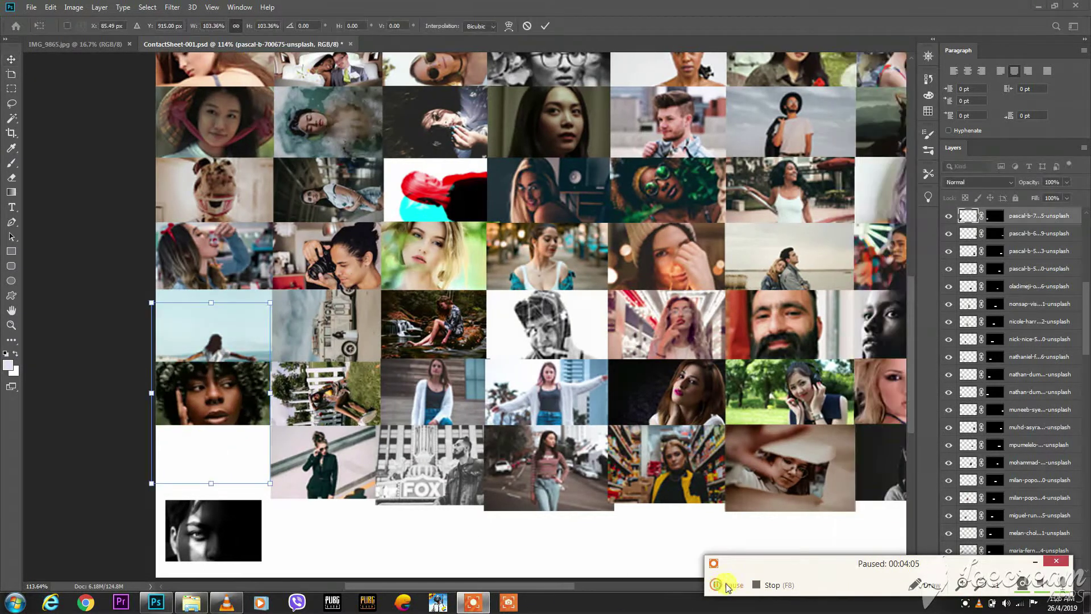
{"action": "left_click", "coordinate": [1035, 562]}
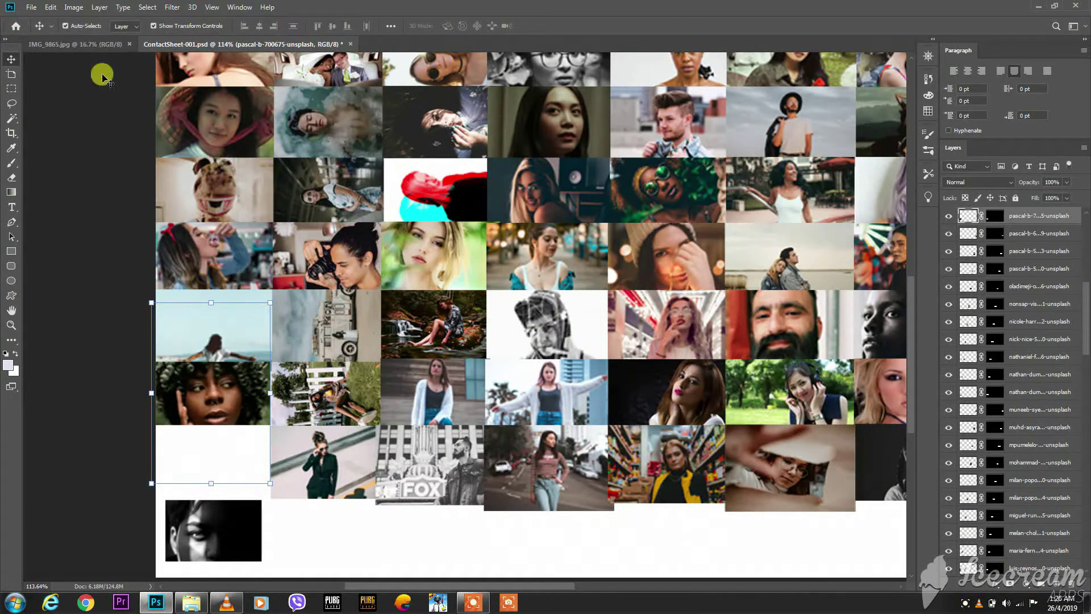
{"action": "left_click", "coordinate": [216, 516]}
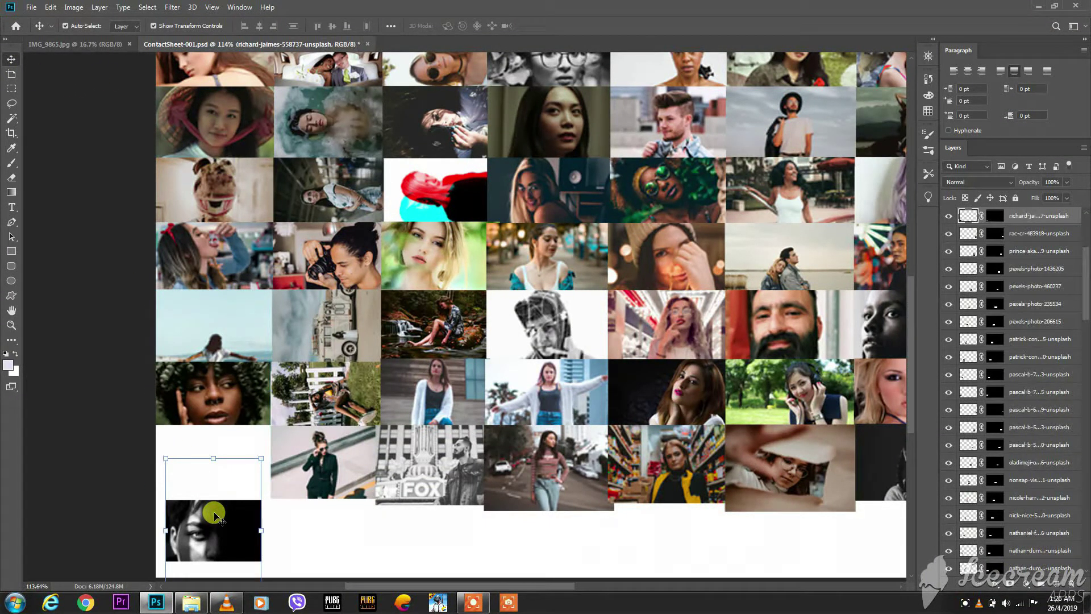
{"action": "left_click_drag", "start_coordinate": [216, 516], "coordinate": [211, 459]}
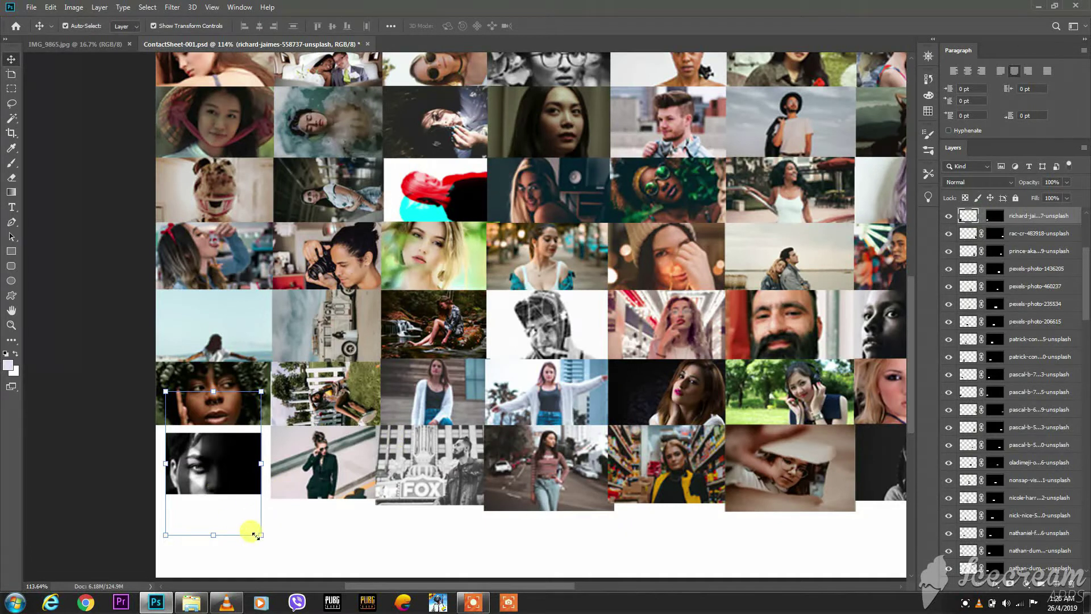
{"action": "scroll", "coordinate": [254, 537], "scroll_direction": "up", "scroll_amount": 1}
{"action": "scroll", "coordinate": [257, 539], "scroll_direction": "up", "scroll_amount": 1}
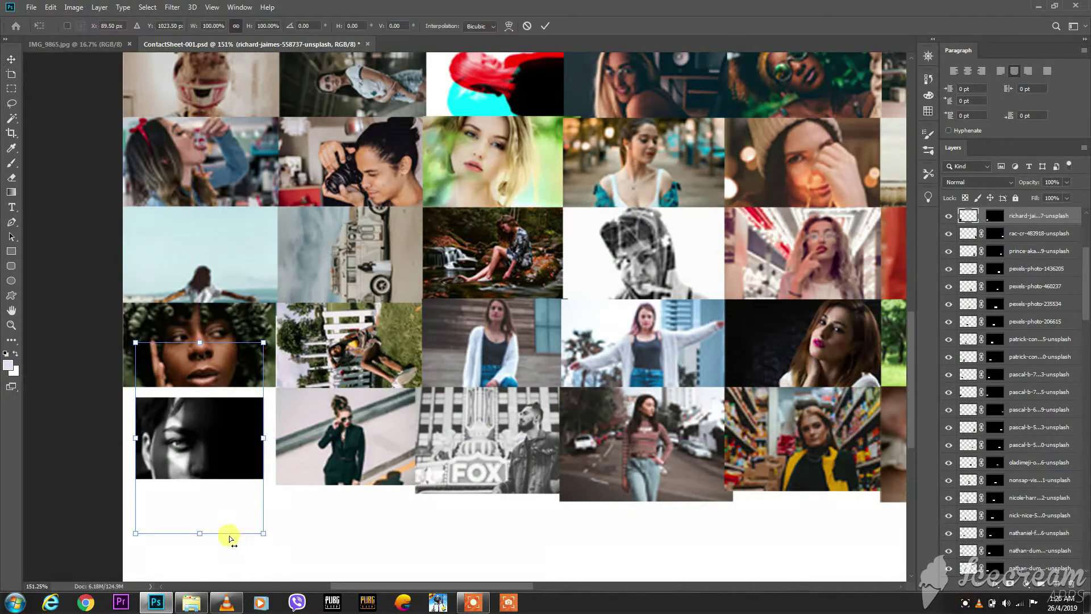
{"action": "left_click", "coordinate": [263, 533]}
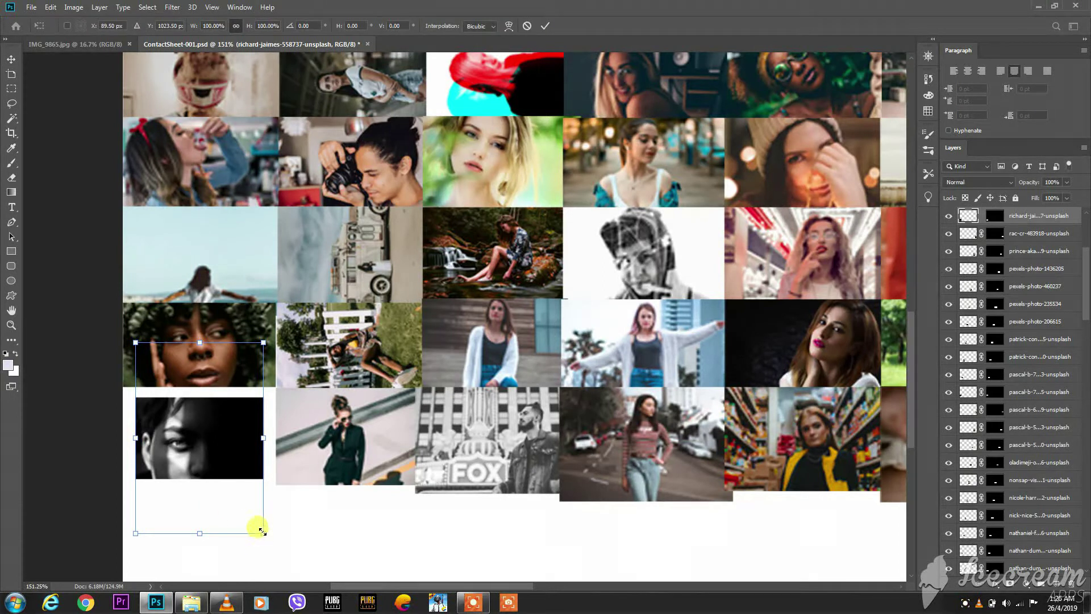
{"action": "mouse_move", "coordinate": [263, 531]}
{"action": "left_mouse_down"}
{"action": "mouse_move", "coordinate": [304, 563]}
{"action": "mouse_move", "coordinate": [290, 560]}
{"action": "left_mouse_up"}
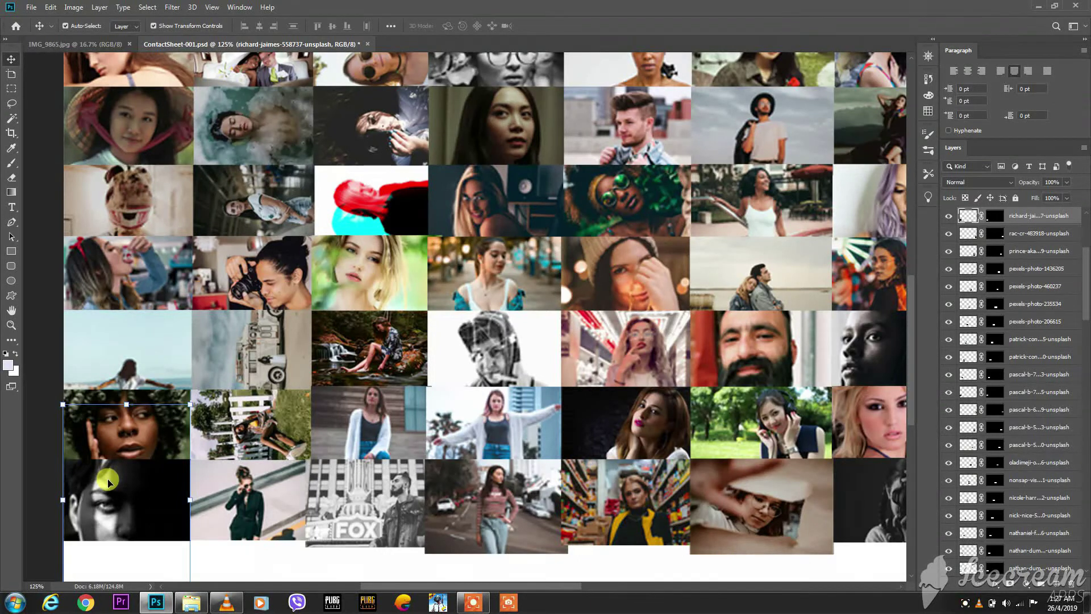
- Crop the sheet to a marquee around the photo grid, deselect, and return to the start screen
{"action": "scroll", "coordinate": [110, 483], "scroll_direction": "down", "scroll_amount": 3}
{"action": "scroll", "coordinate": [109, 483], "scroll_direction": "down", "scroll_amount": 2}
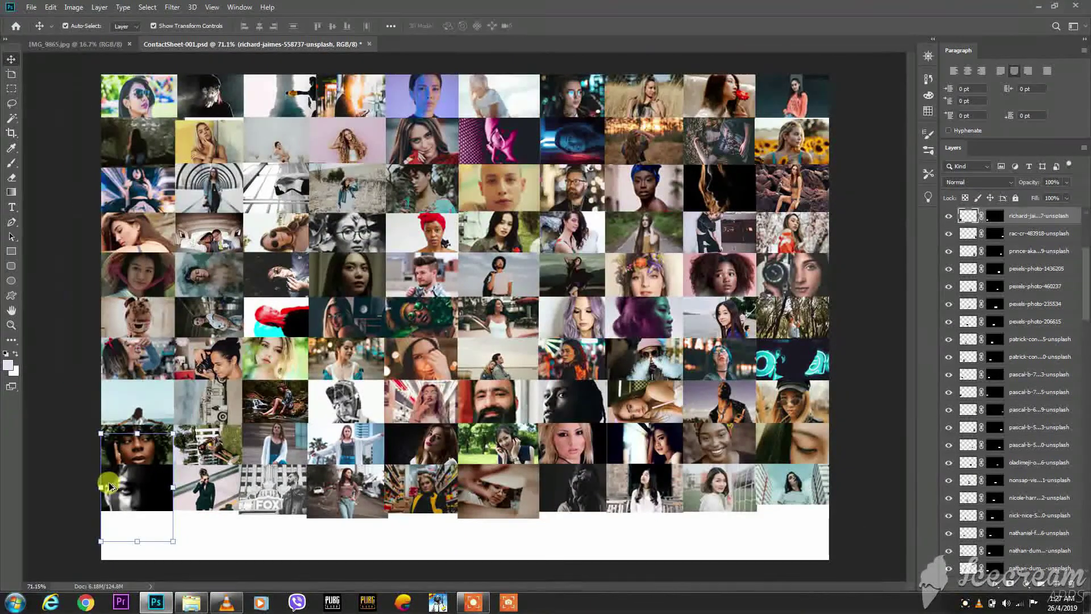
{"action": "key", "text": "m"}
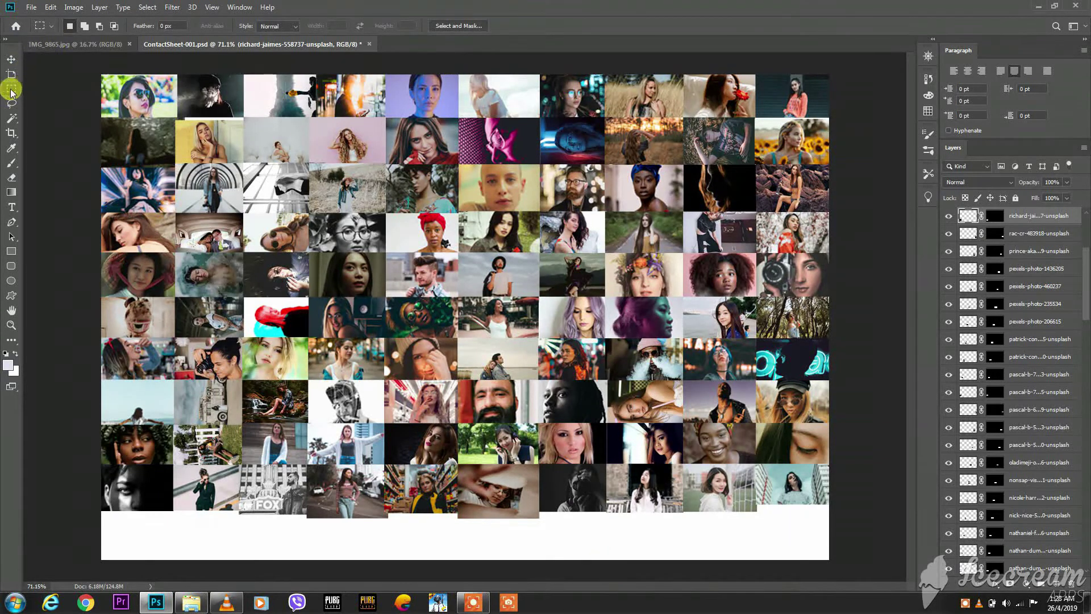
{"action": "mouse_move", "coordinate": [100, 74]}
{"action": "left_mouse_down"}
{"action": "mouse_move", "coordinate": [839, 595]}
{"action": "mouse_move", "coordinate": [840, 490]}
{"action": "mouse_move", "coordinate": [851, 504]}
{"action": "left_mouse_up"}
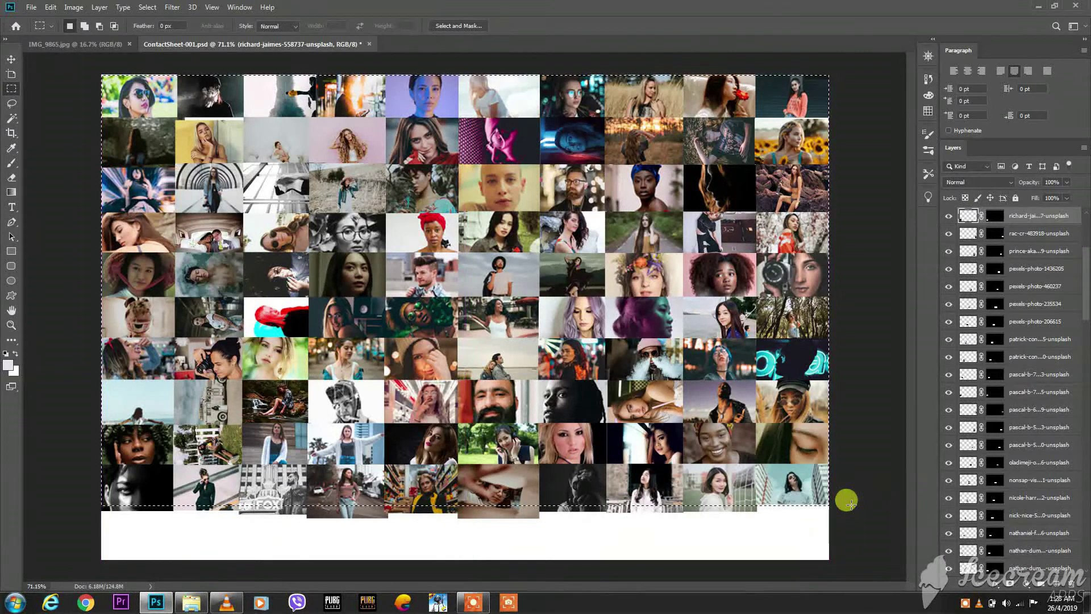
{"action": "left_click", "coordinate": [51, 8]}
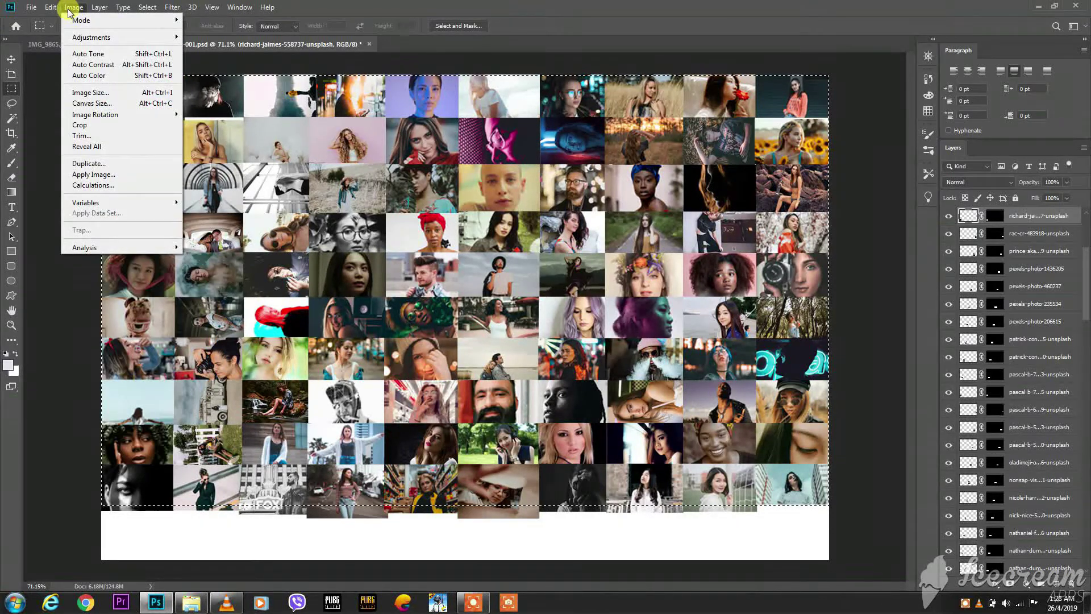
{"action": "left_click", "coordinate": [99, 125]}
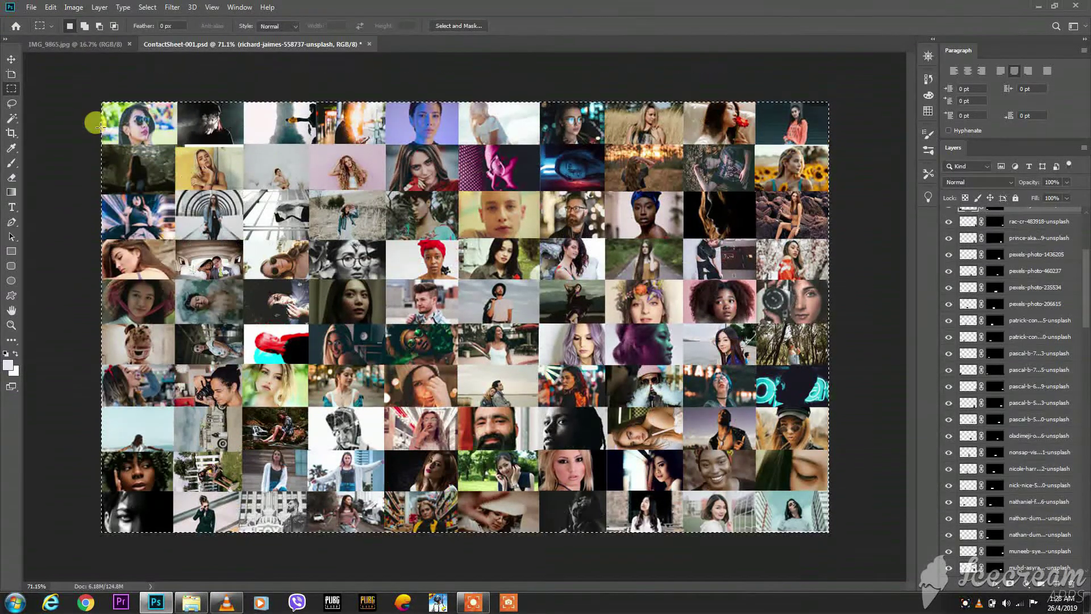
{"action": "key", "text": "ctrl+d"}
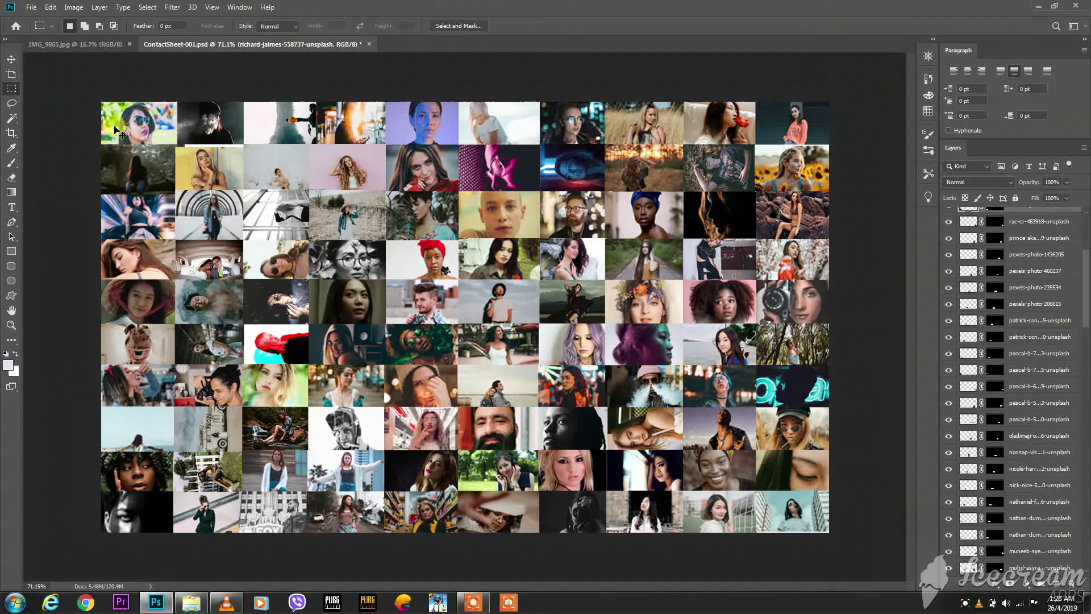
{"action": "left_click", "coordinate": [16, 26]}
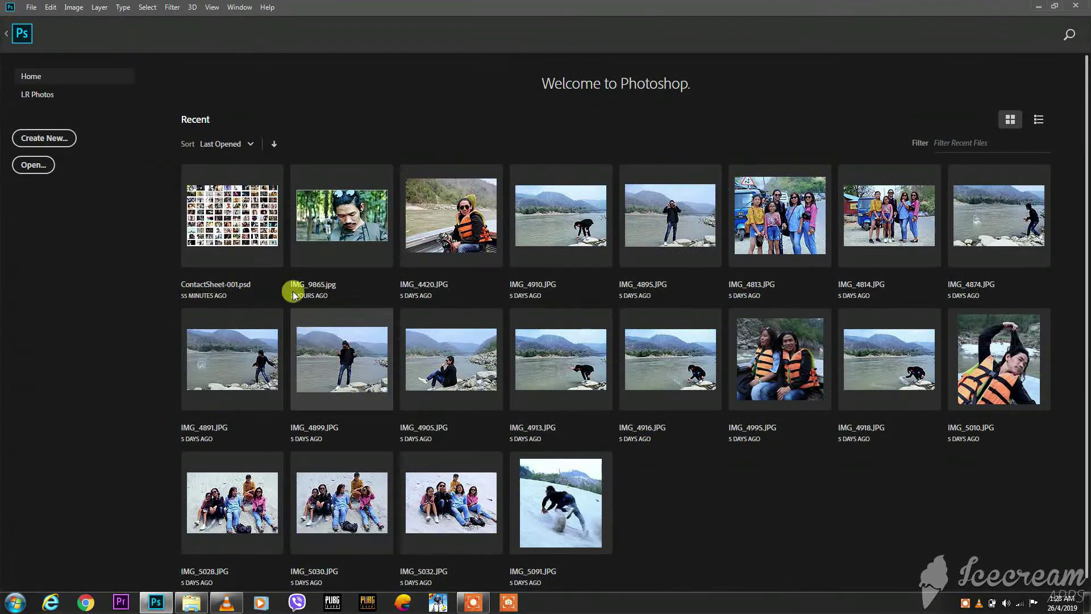
- Enlarge the bottom-right photo in ContactSheet-001 to about 104% so it fills its cell
{"action": "left_click", "coordinate": [239, 227]}
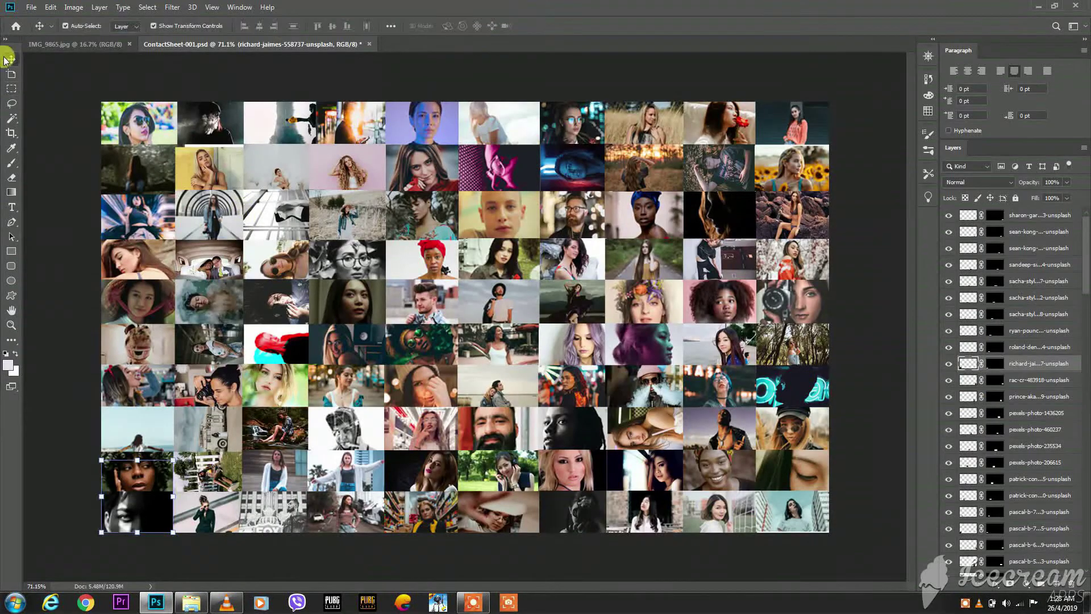
{"action": "left_click", "coordinate": [786, 515]}
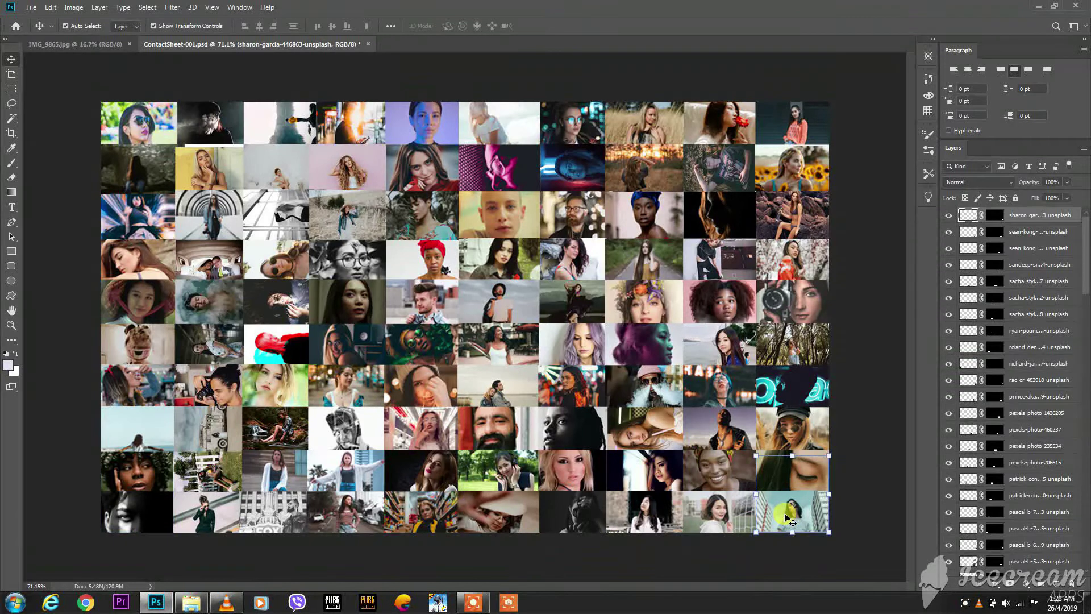
{"action": "left_click", "coordinate": [755, 454]}
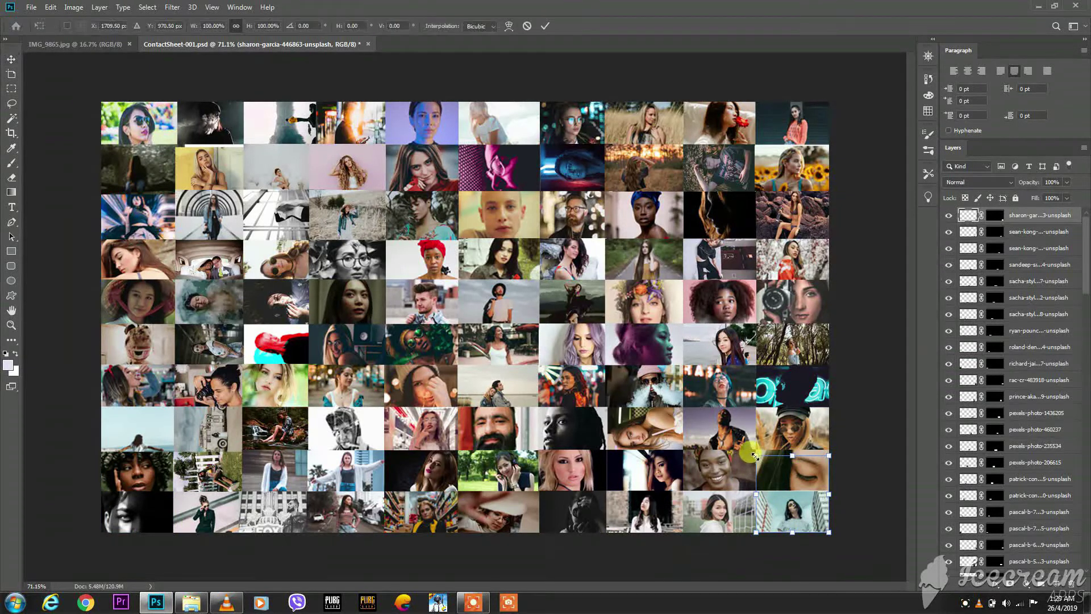
{"action": "left_click_drag", "start_coordinate": [755, 455], "coordinate": [751, 454]}
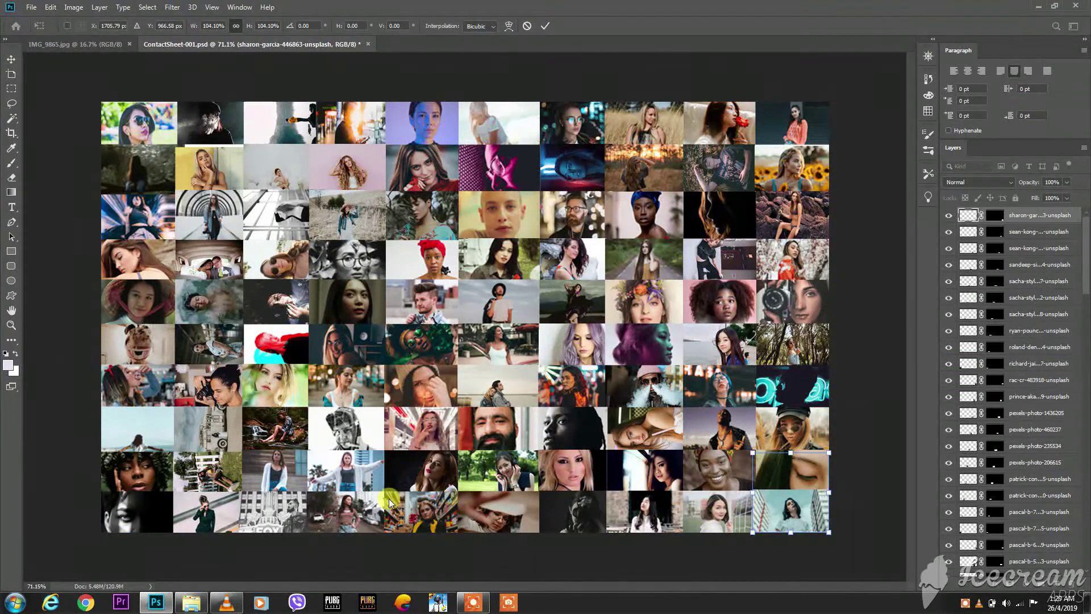
- Apply the resize and save the contact sheet document
{"action": "key", "text": "ctrl+s"}
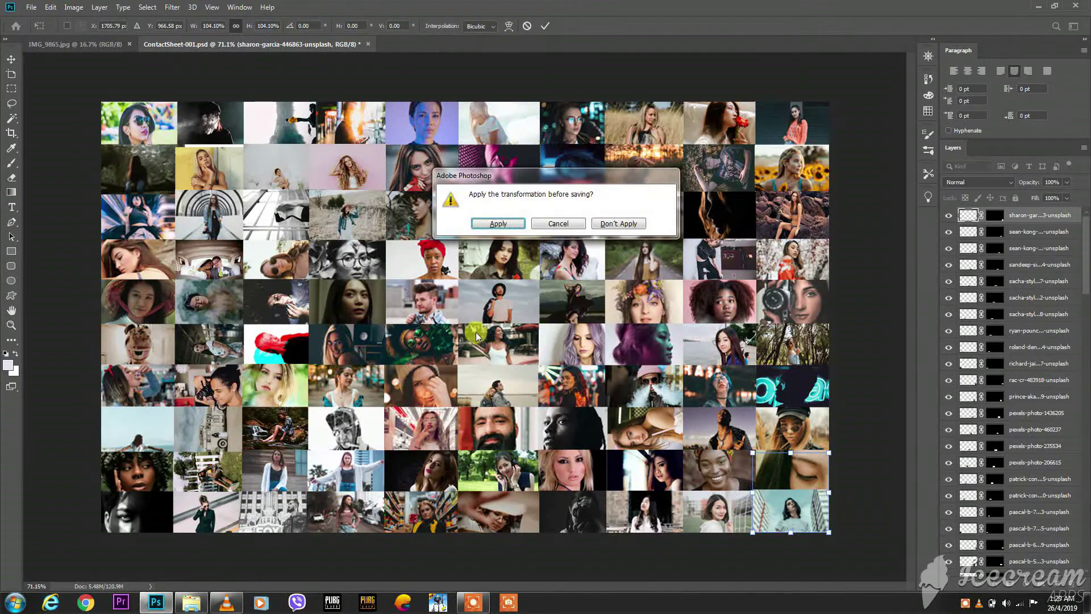
{"action": "left_click", "coordinate": [485, 224]}
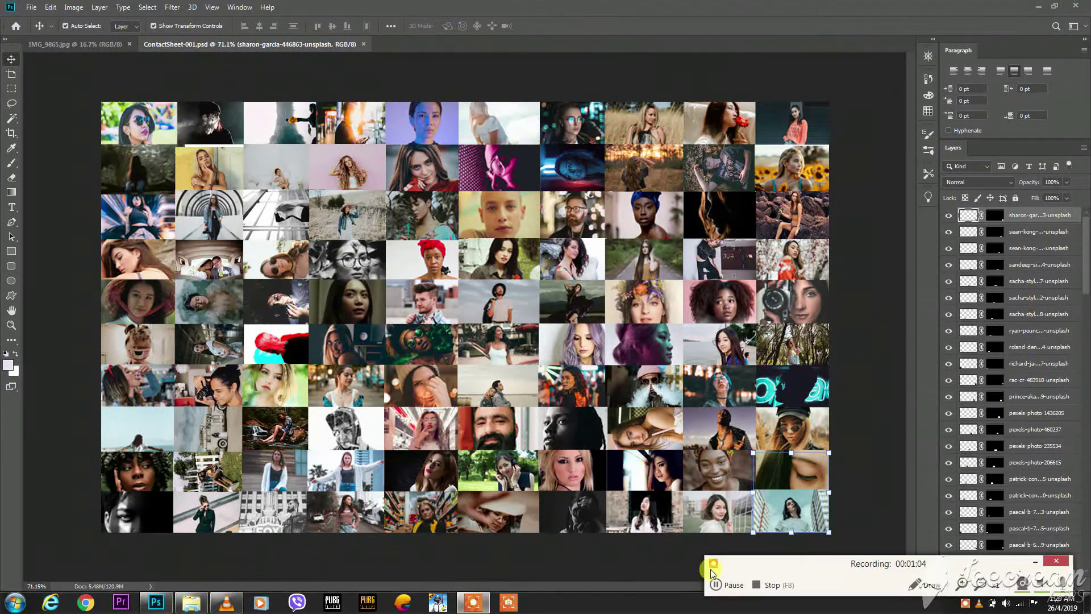
{"action": "left_click", "coordinate": [716, 587]}
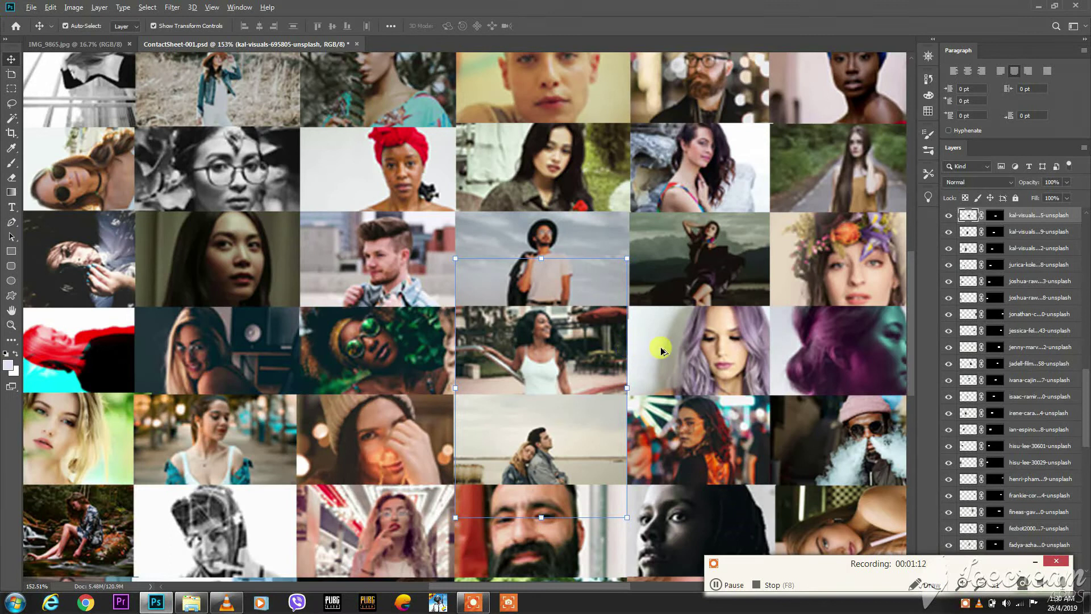
{"action": "scroll", "coordinate": [661, 347], "scroll_direction": "down", "scroll_amount": 3}
{"action": "scroll", "coordinate": [660, 347], "scroll_direction": "down", "scroll_amount": 2}
{"action": "scroll", "coordinate": [663, 350], "scroll_direction": "up", "scroll_amount": 1}
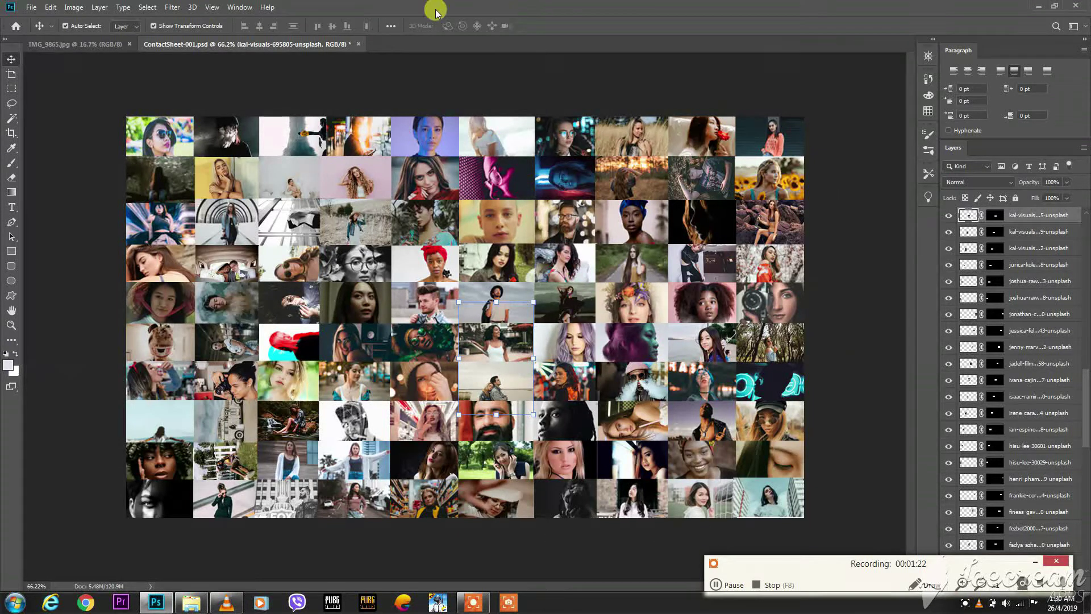
{"action": "left_click", "coordinate": [54, 8]}
- Define the whole contact sheet as a pattern named 'photomoasic' via Edit > Define Pattern
{"action": "left_click", "coordinate": [54, 8]}
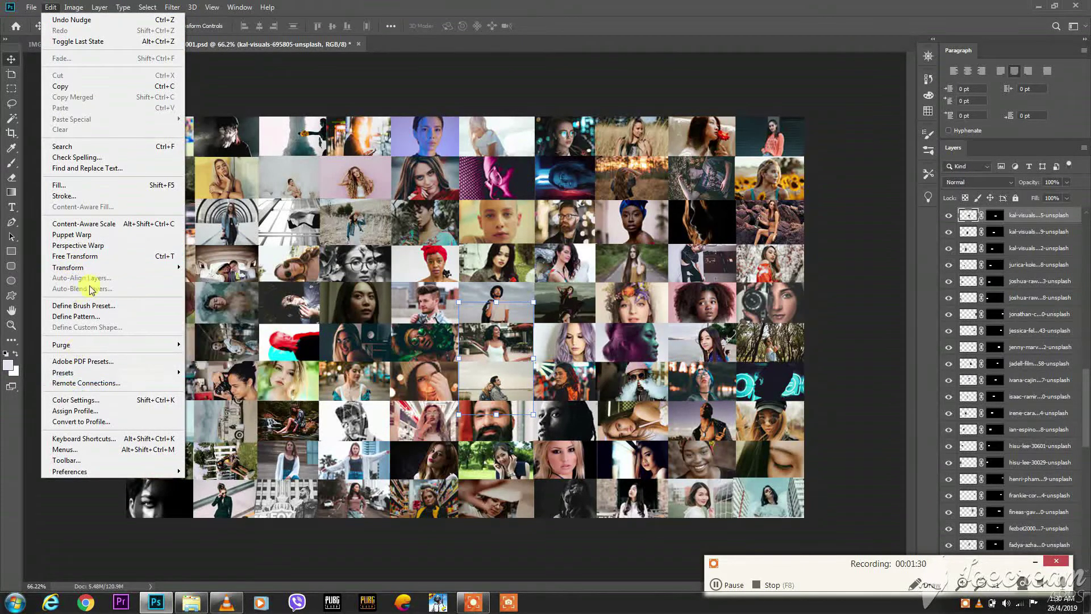
{"action": "left_click", "coordinate": [88, 316]}
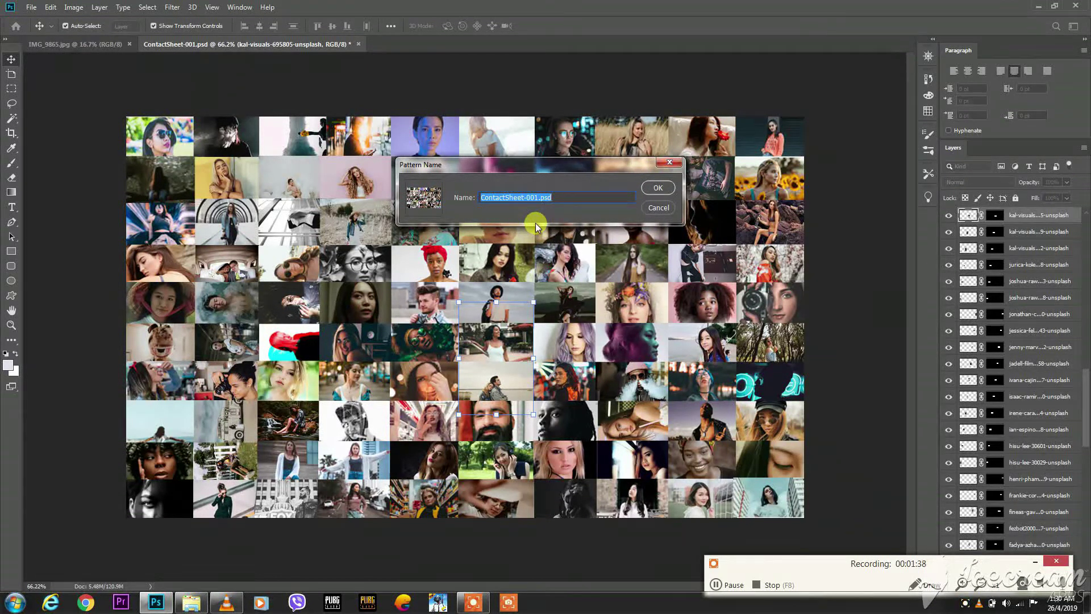
{"action": "type", "text": "photom"}
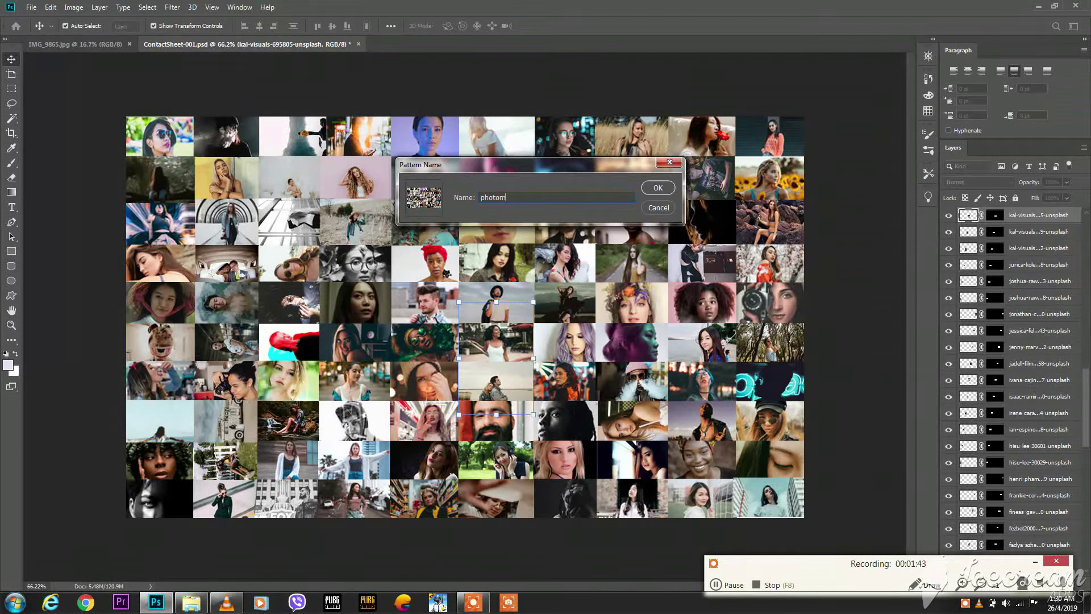
{"action": "type", "text": "oasic"}
{"action": "key", "text": "Return"}
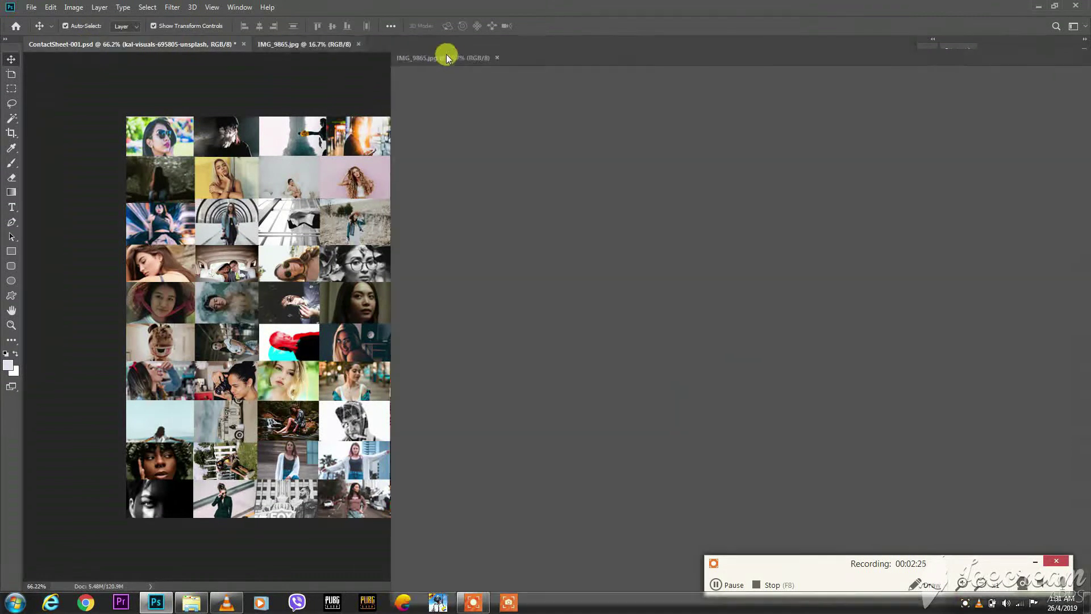
- Add a Pattern Fill layer over the IMG_9865.jpg portrait
{"action": "left_click_drag", "start_coordinate": [85, 48], "coordinate": [292, 44]}
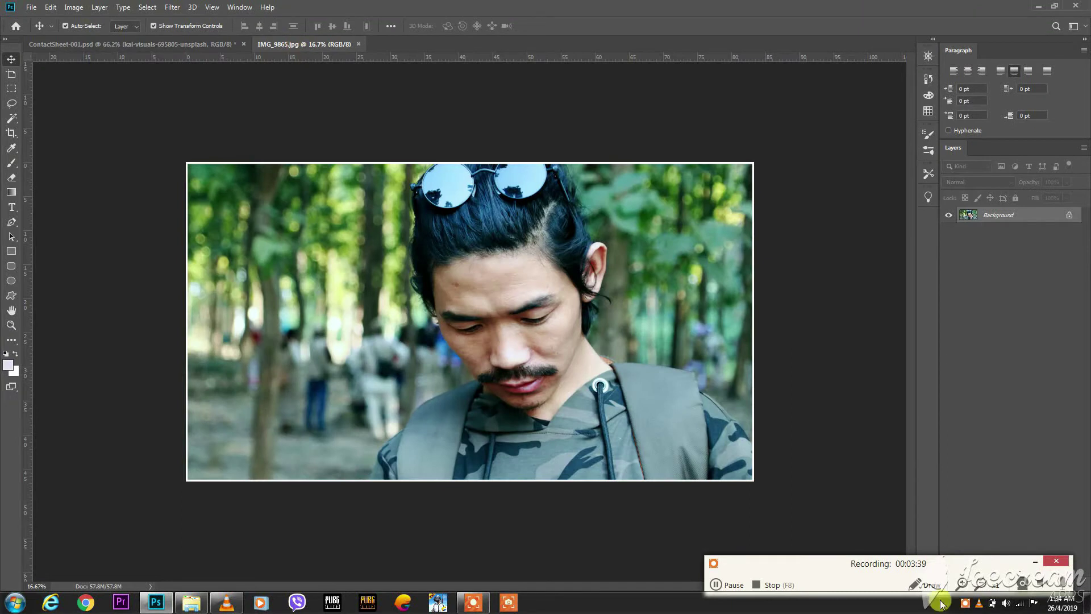
{"action": "left_click", "coordinate": [1028, 586]}
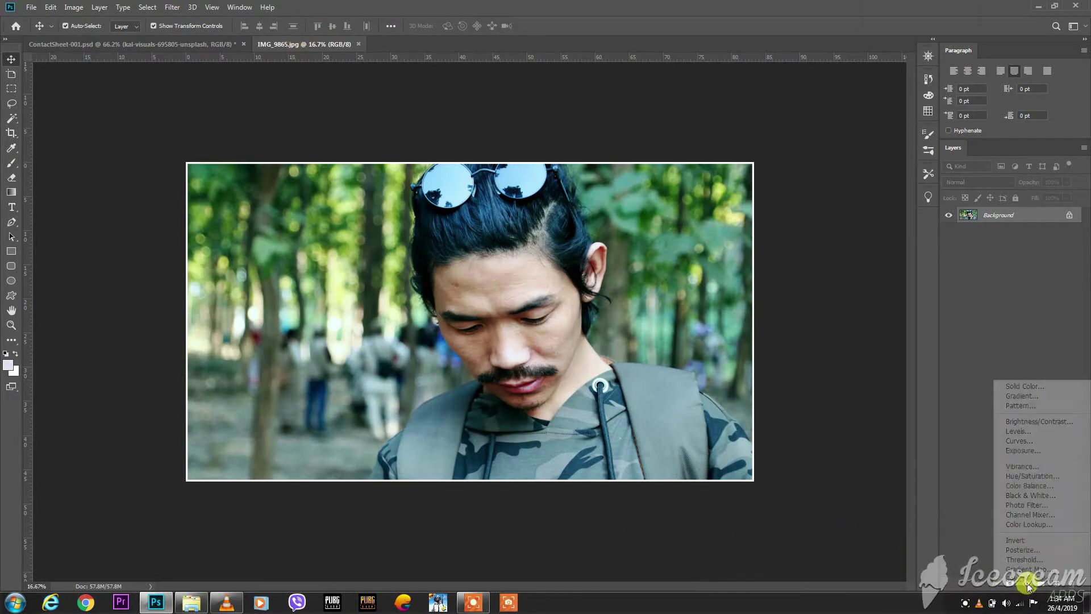
{"action": "left_click", "coordinate": [1020, 405]}
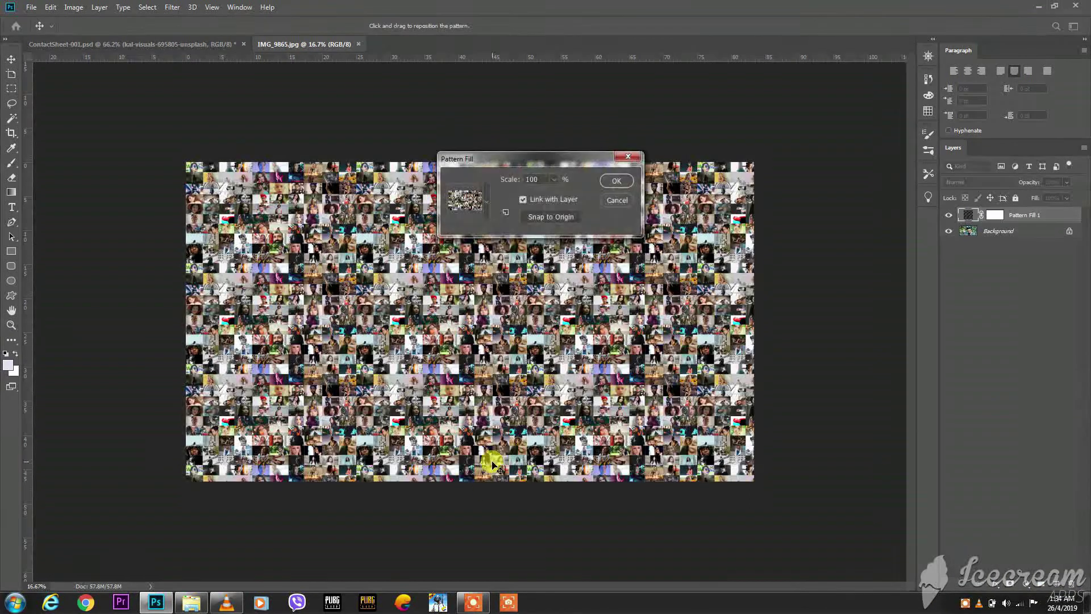
- Try several pattern scale values (40, 70, 80, 90, 95) to preview the tiling
{"action": "double_click", "coordinate": [547, 181]}
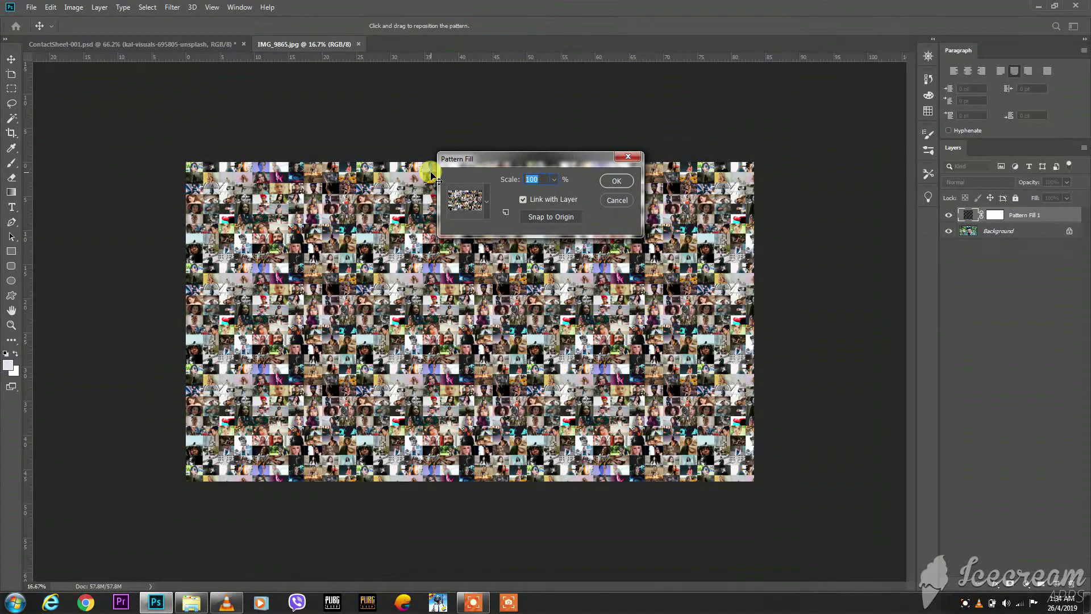
{"action": "type", "text": "40"}
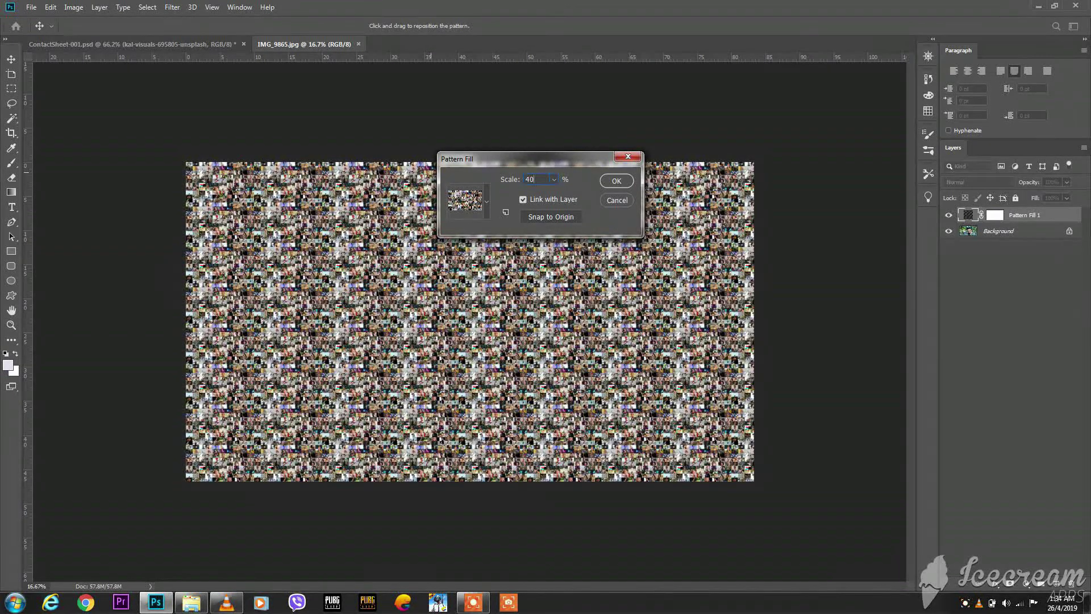
{"action": "key", "text": "BackSpace"}
{"action": "key", "text": "BackSpace"}
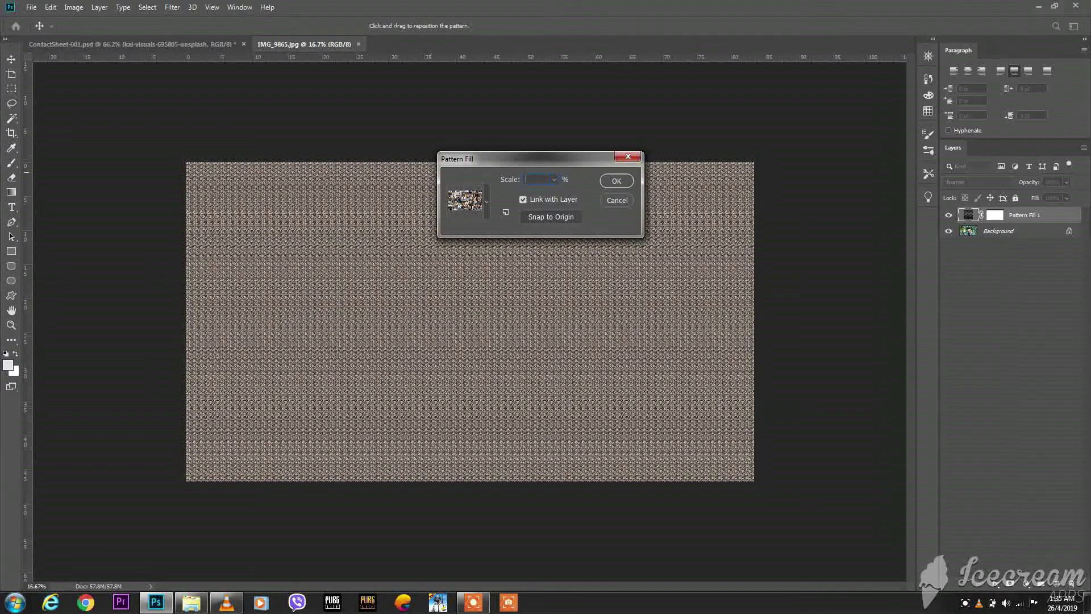
{"action": "type", "text": "70"}
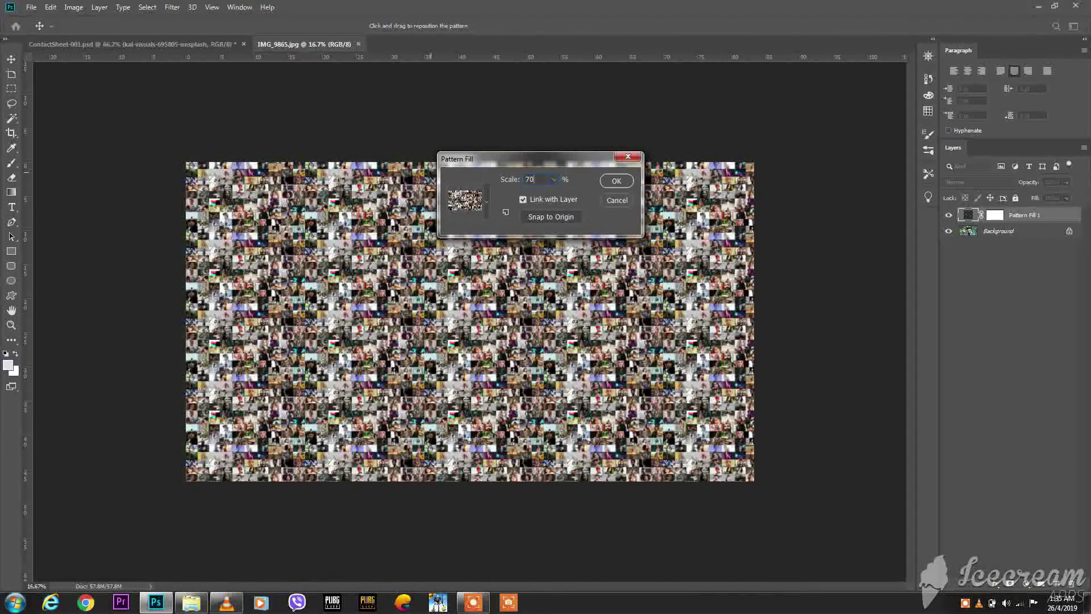
{"action": "key", "text": "BackSpace"}
{"action": "key", "text": "BackSpace"}
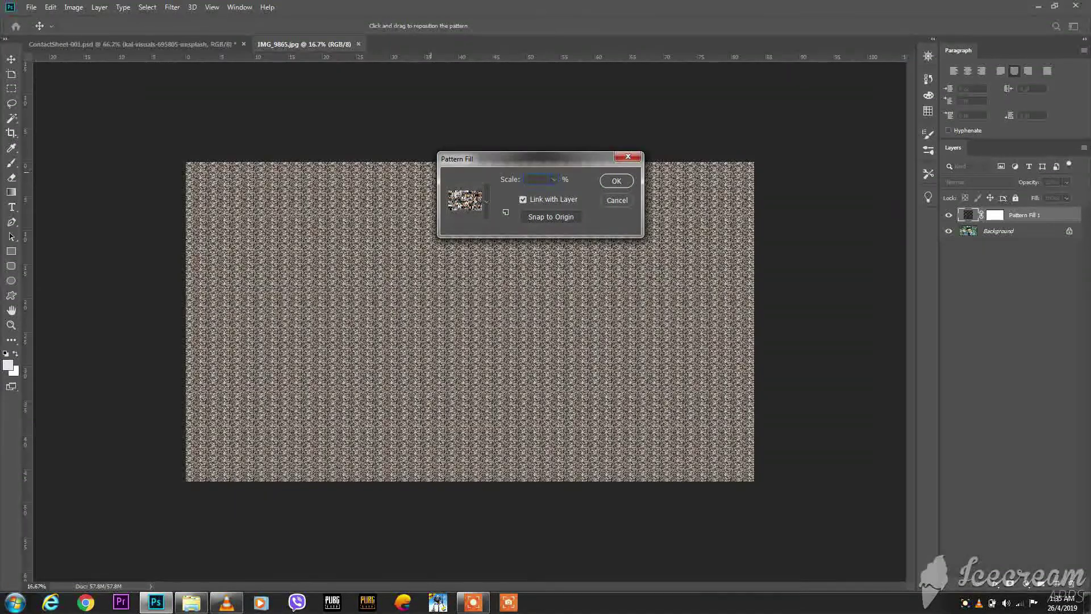
{"action": "type", "text": "80"}
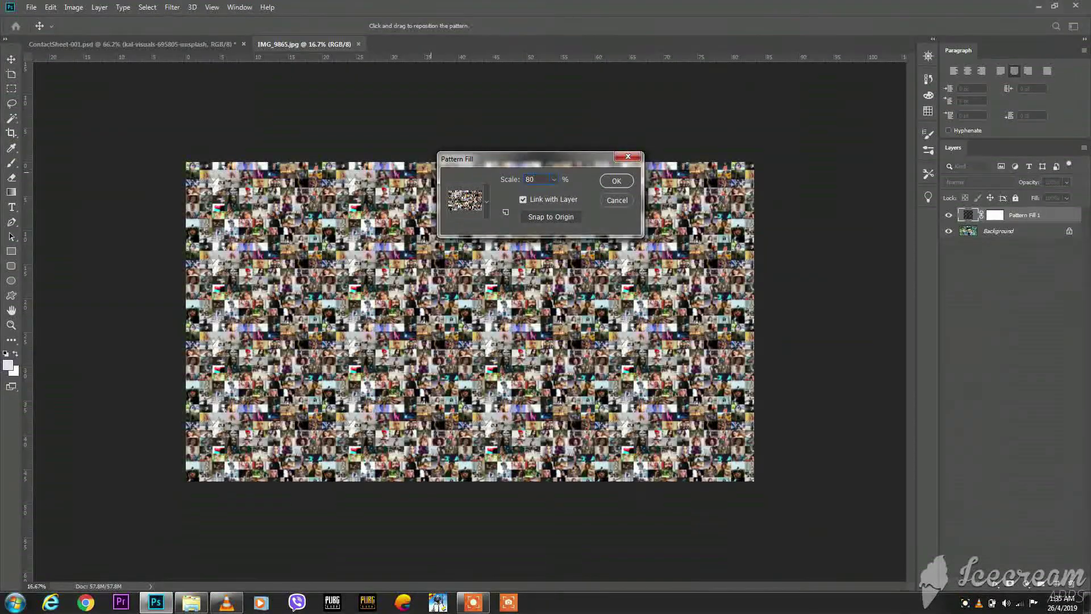
{"action": "key", "text": "BackSpace"}
{"action": "key", "text": "BackSpace"}
{"action": "type", "text": "900"}
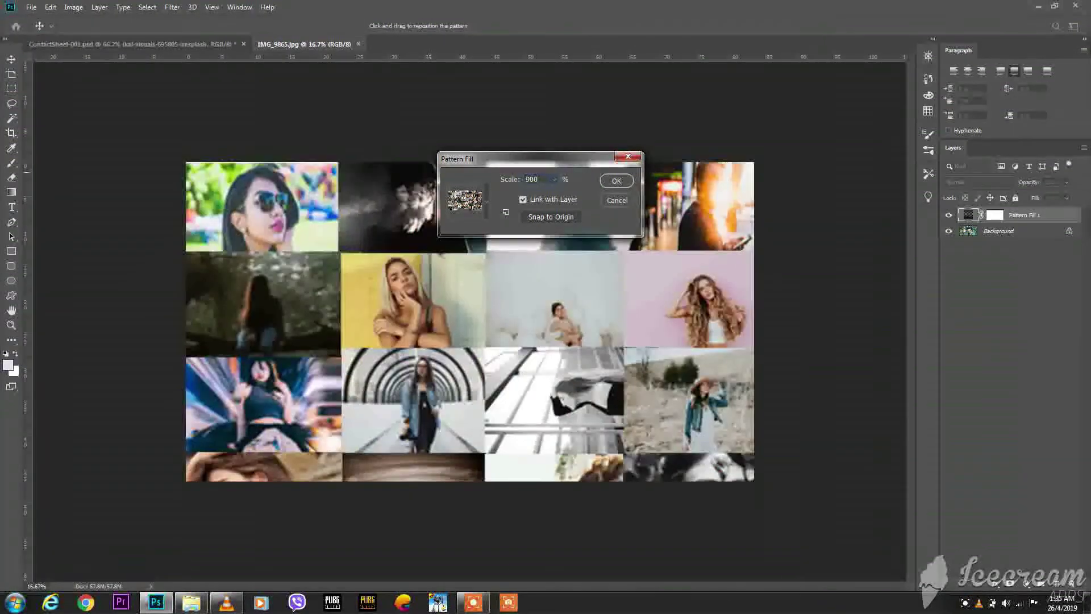
{"action": "key", "text": "BackSpace"}
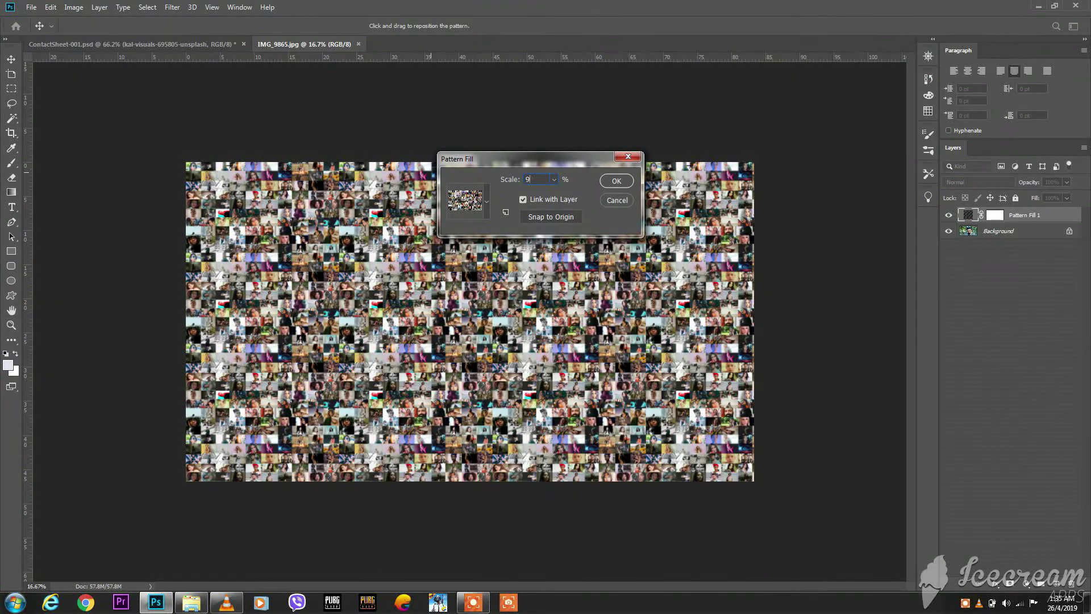
{"action": "type", "text": "5"}
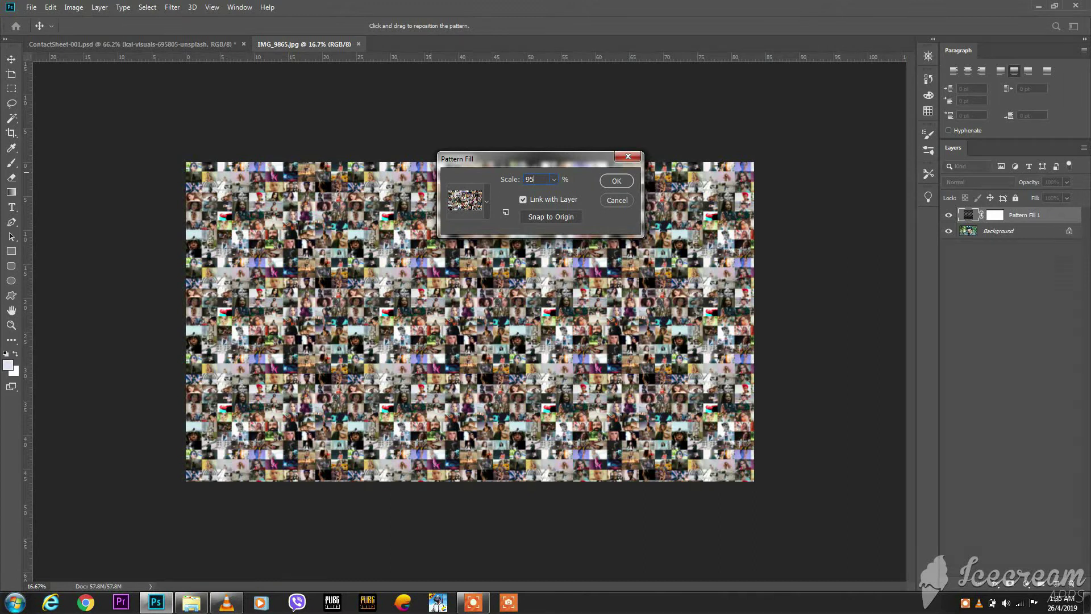
{"action": "key", "text": "BackSpace"}
{"action": "key", "text": "BackSpace"}
{"action": "type", "text": "00"}
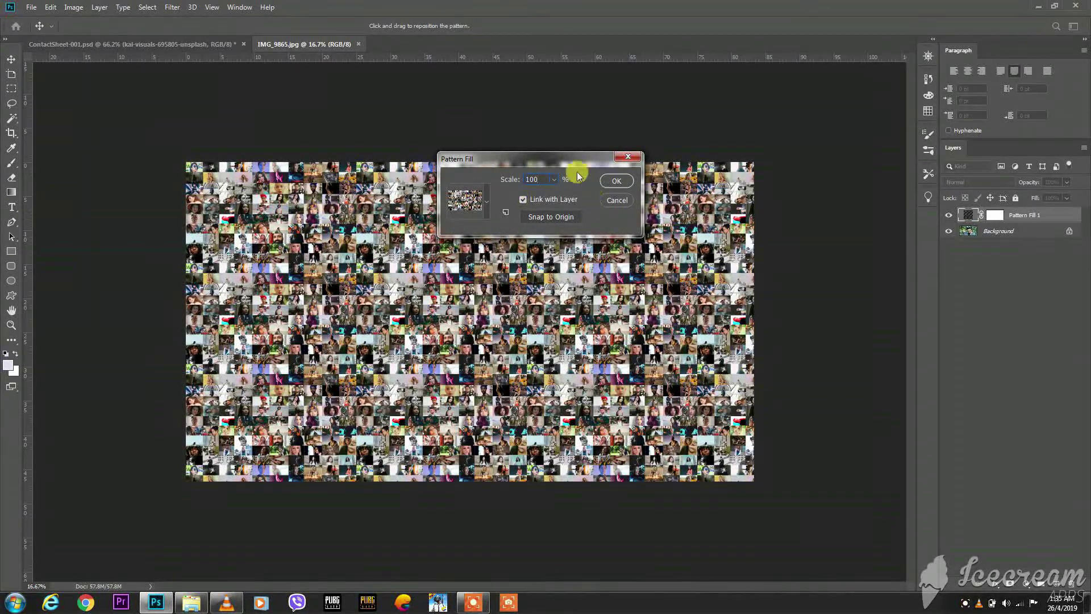
- Apply the pattern fill at a scale of 50 and zoom to inspect it
{"action": "double_click", "coordinate": [534, 179]}
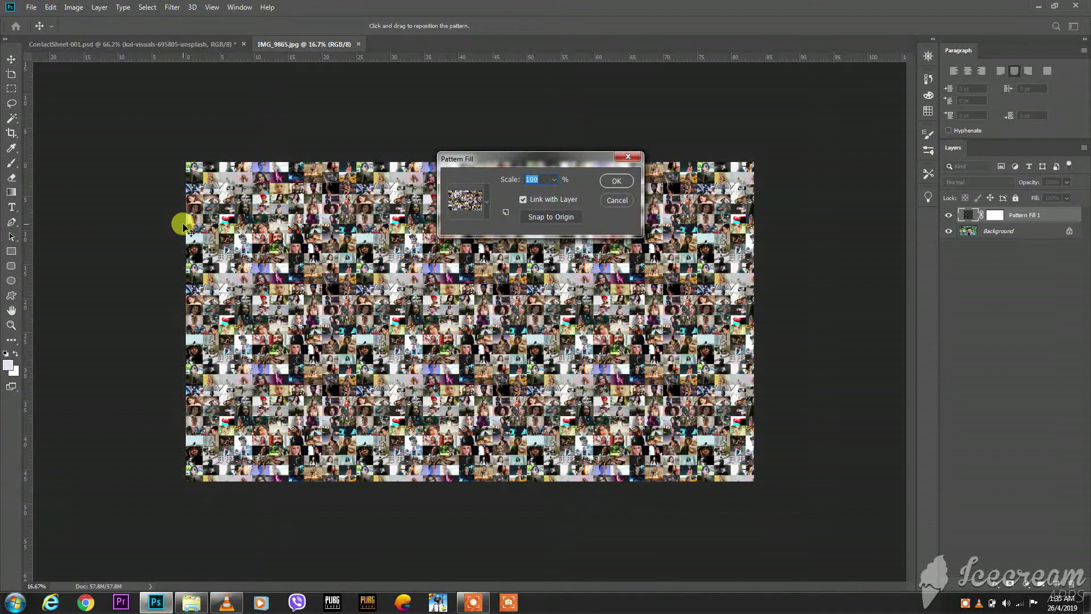
{"action": "type", "text": "4050"}
{"action": "key", "text": "Return"}
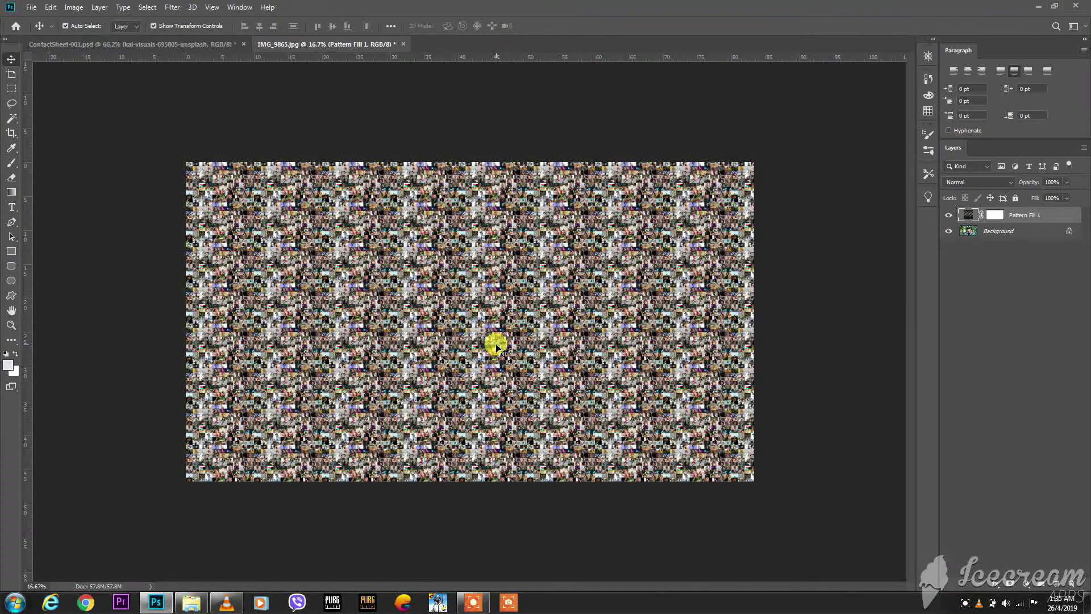
{"action": "scroll", "coordinate": [500, 319], "scroll_direction": "up", "scroll_amount": 2}
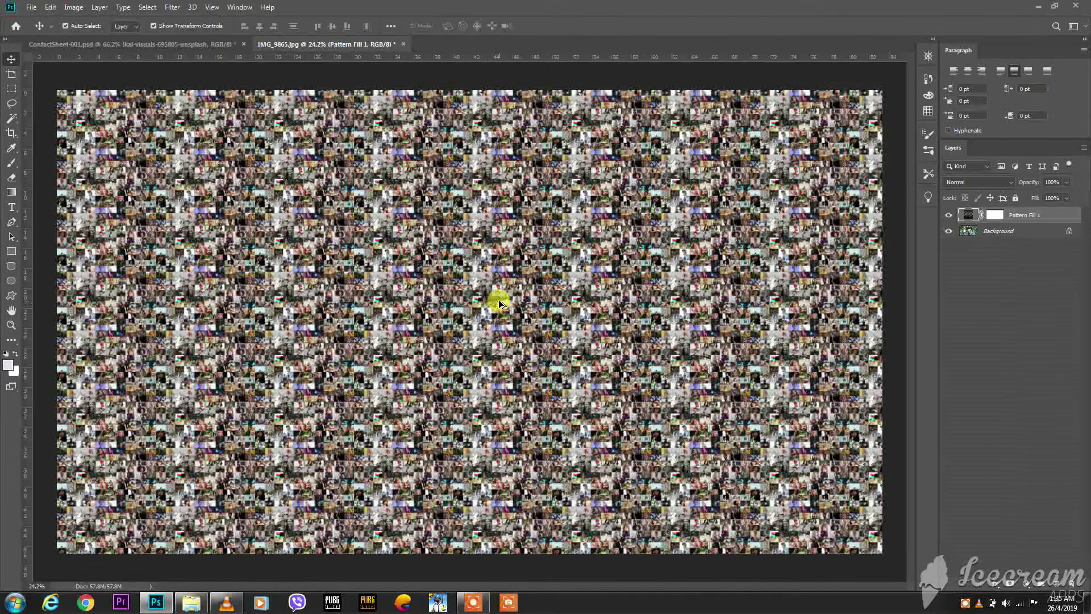
{"action": "scroll", "coordinate": [500, 304], "scroll_direction": "down", "scroll_amount": 3}
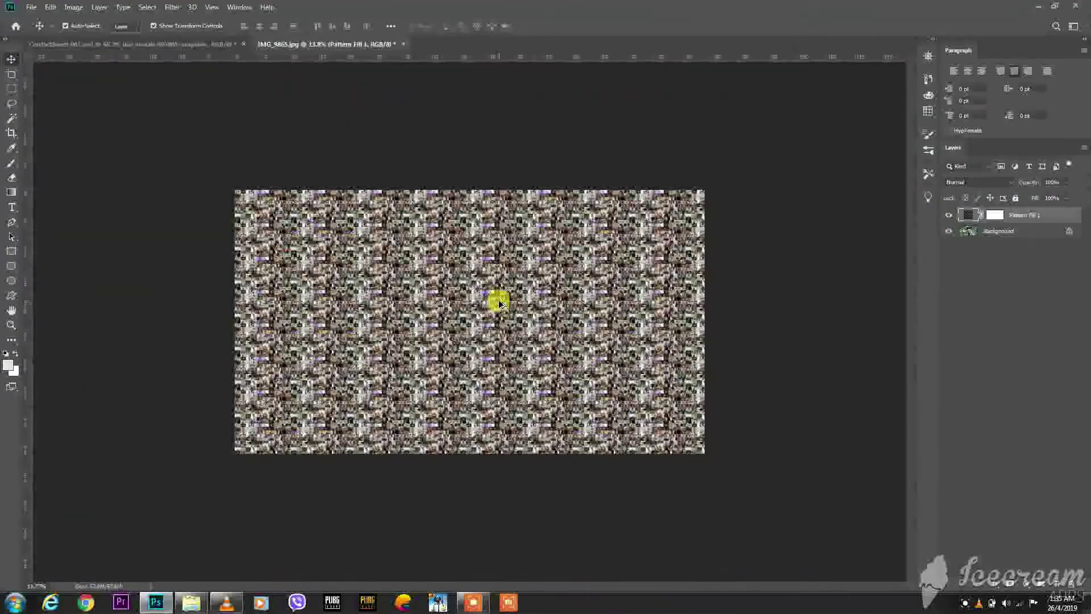
{"action": "scroll", "coordinate": [497, 302], "scroll_direction": "up", "scroll_amount": 3}
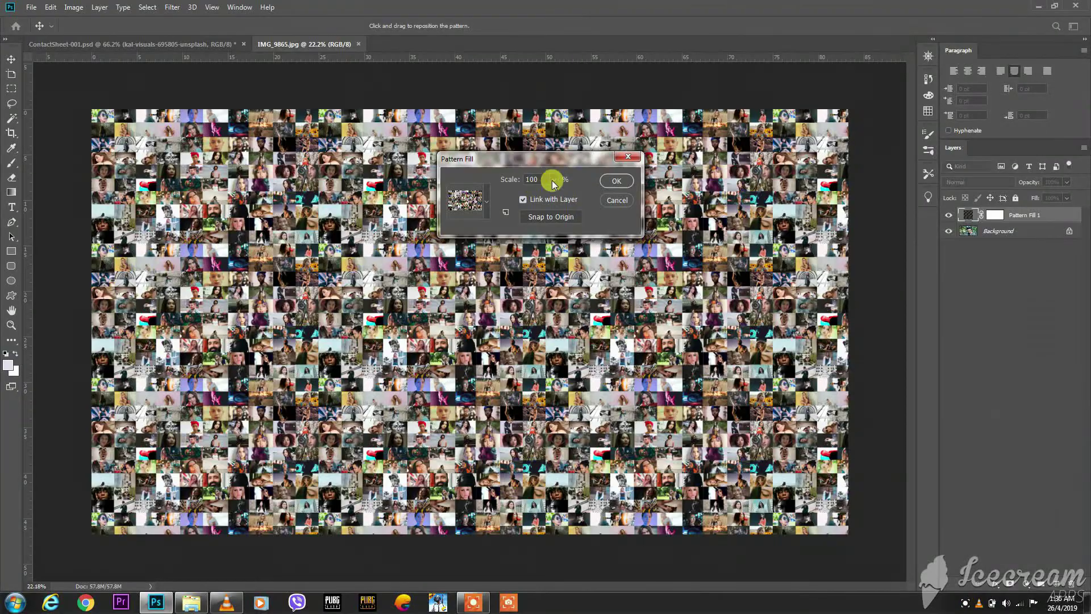
{"action": "mouse_move", "coordinate": [538, 179]}
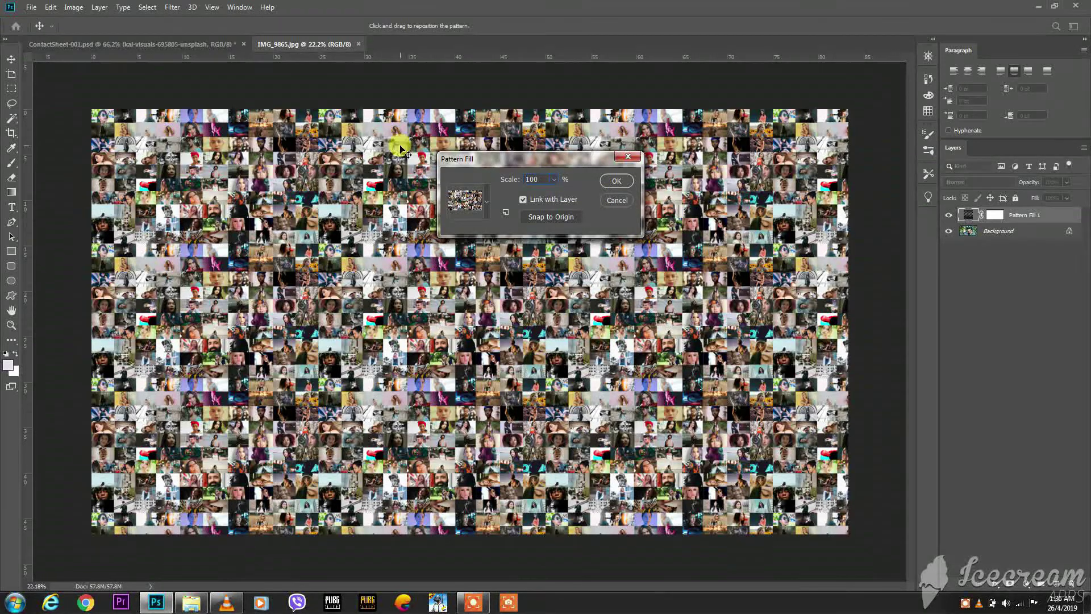
- Try pattern scales 1, 40, 100, 110 and 120, then apply the fill at 130%
{"action": "double_click", "coordinate": [535, 178]}
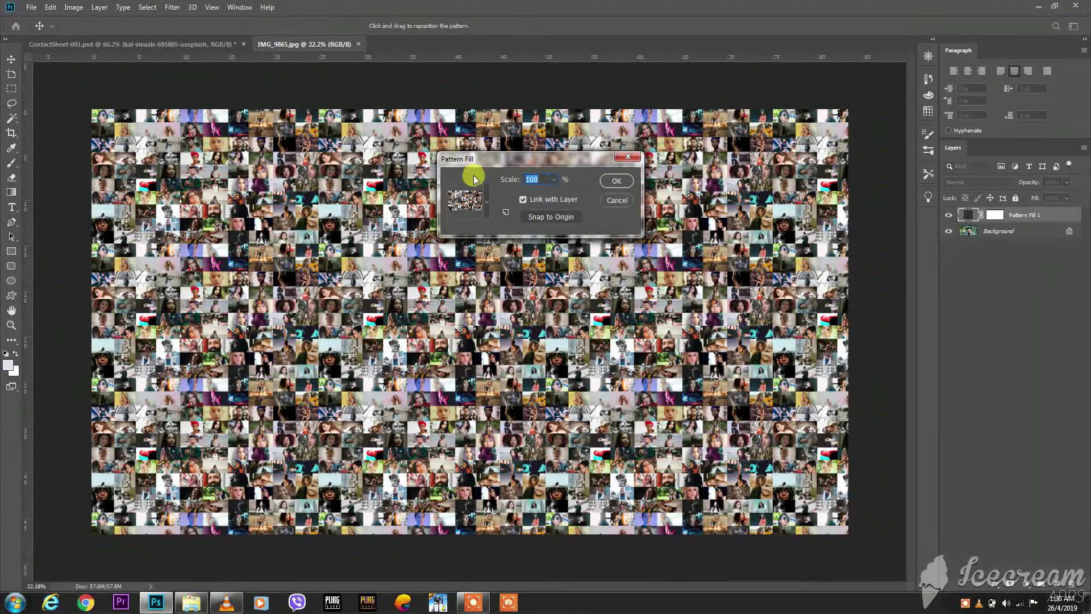
{"action": "type", "text": "301"}
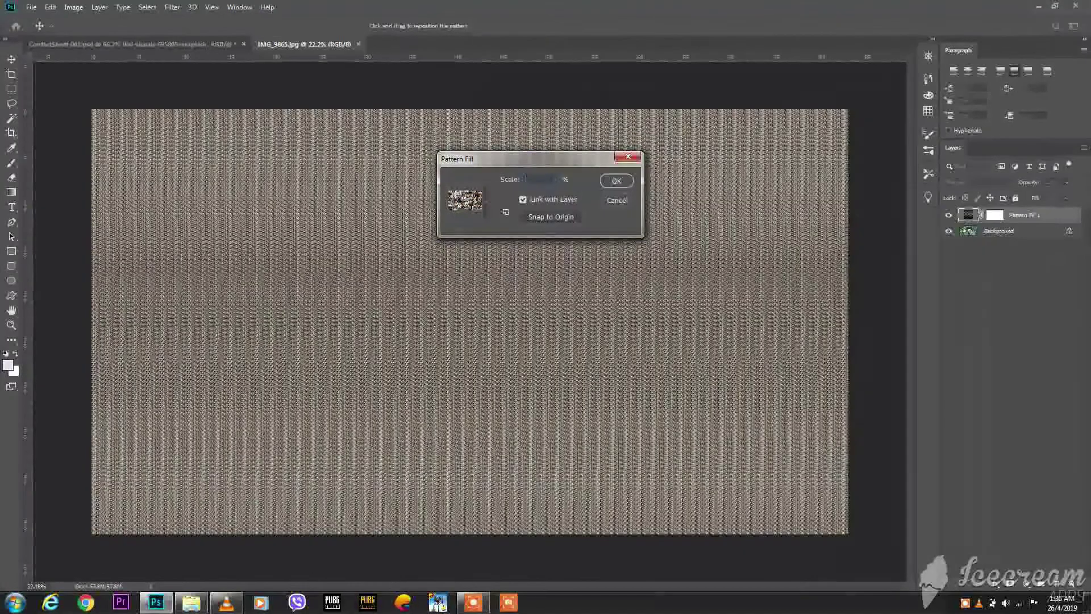
{"action": "key", "text": "BackSpace"}
{"action": "type", "text": "40"}
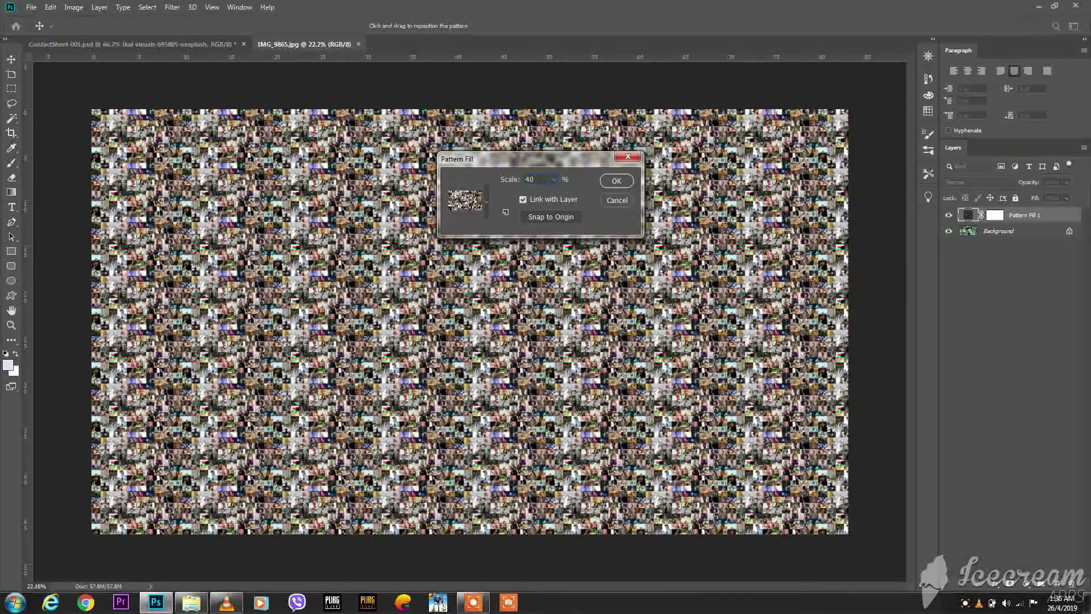
{"action": "key", "text": "BackSpace"}
{"action": "key", "text": "BackSpace"}
{"action": "type", "text": "1"}
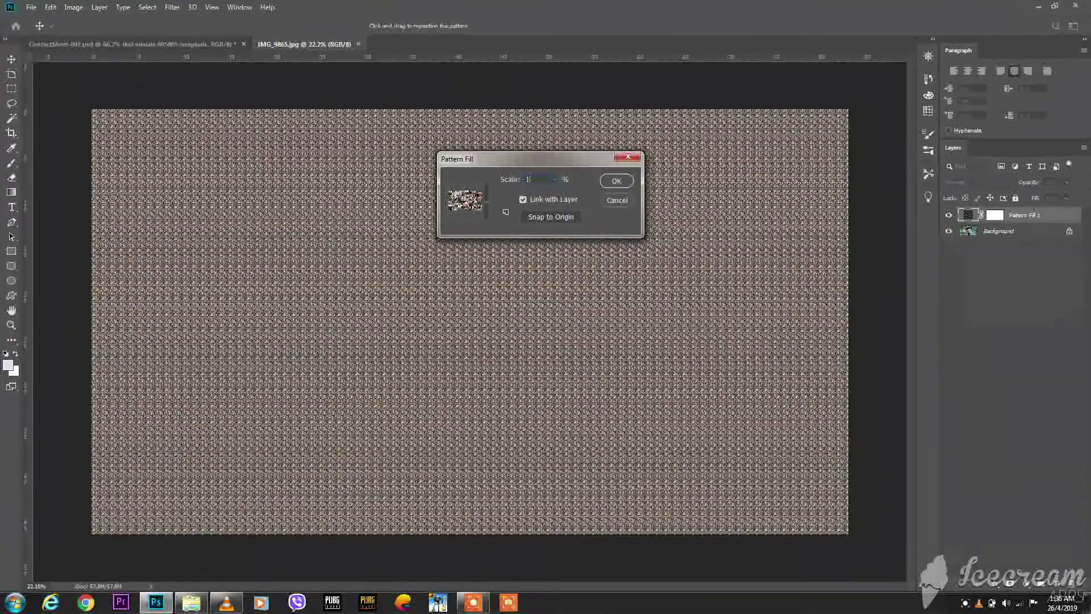
{"action": "type", "text": "00"}
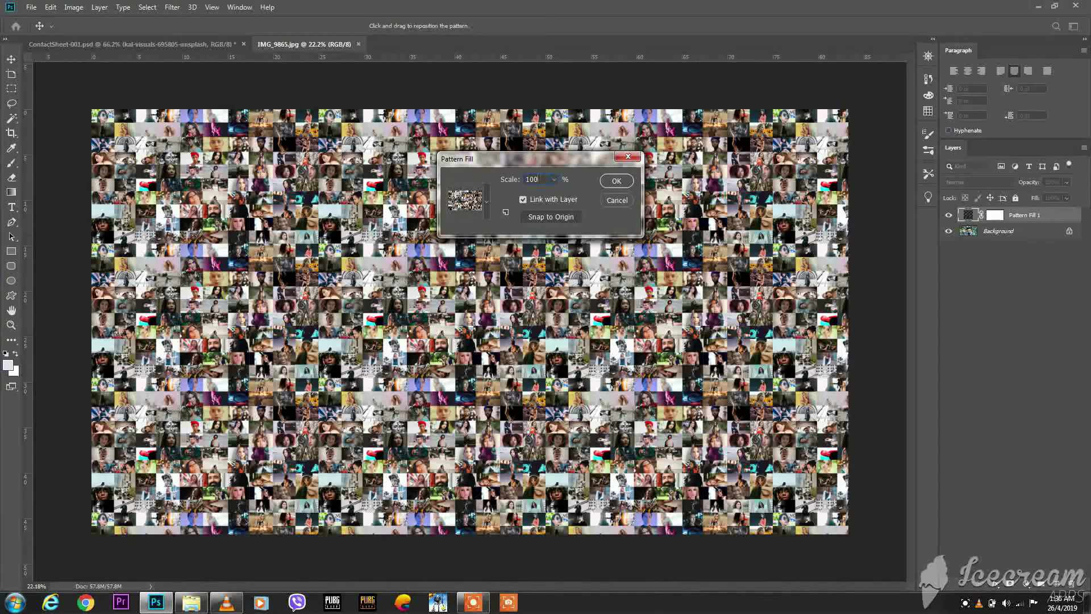
{"action": "key", "text": "BackSpace"}
{"action": "key", "text": "BackSpace"}
{"action": "type", "text": "10"}
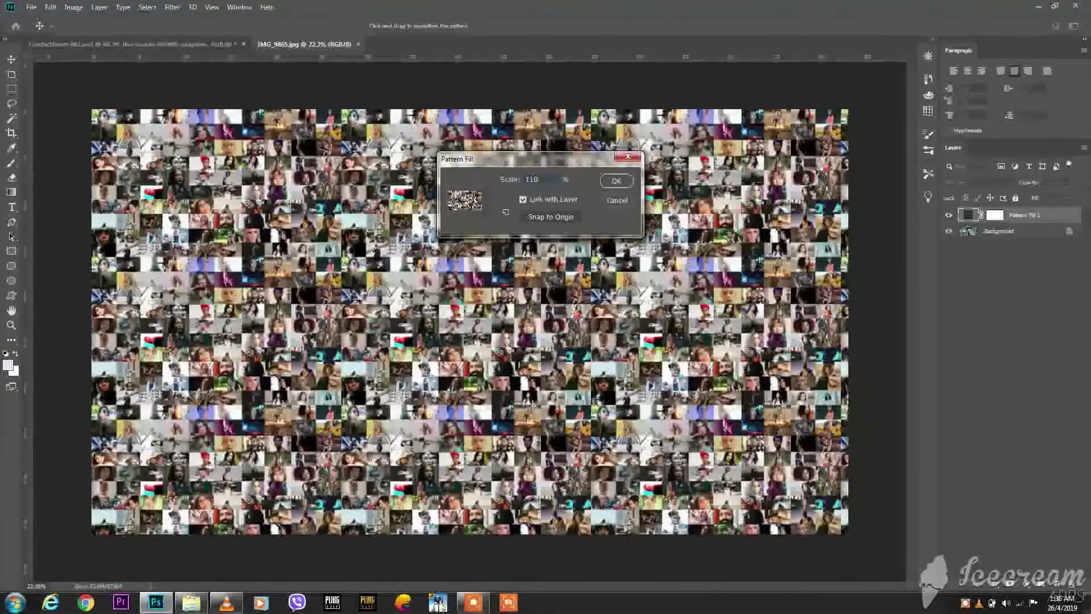
{"action": "key", "text": "BackSpace"}
{"action": "key", "text": "BackSpace"}
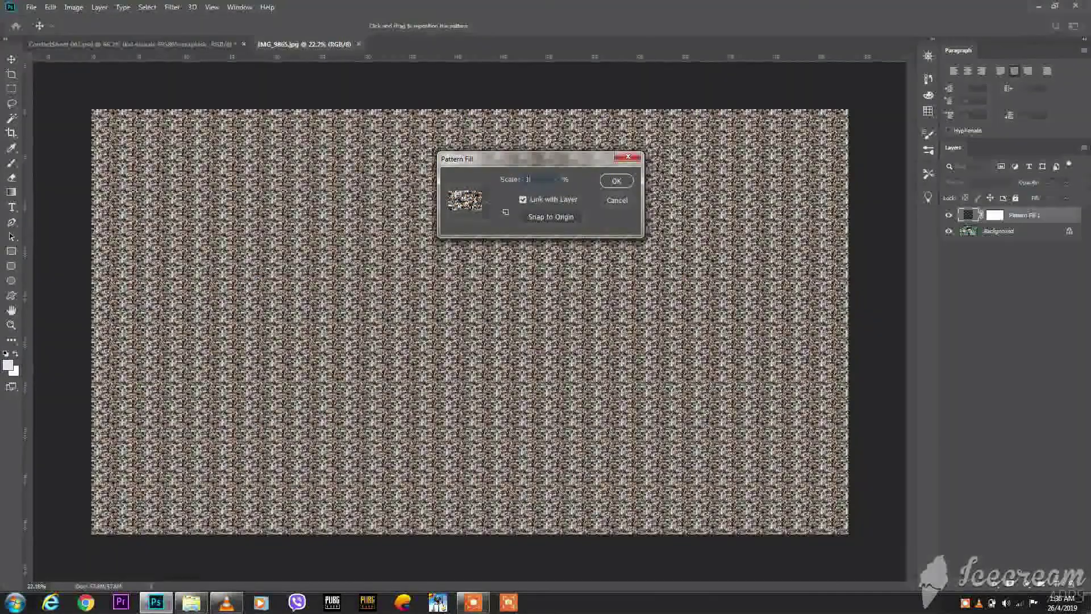
{"action": "type", "text": "20"}
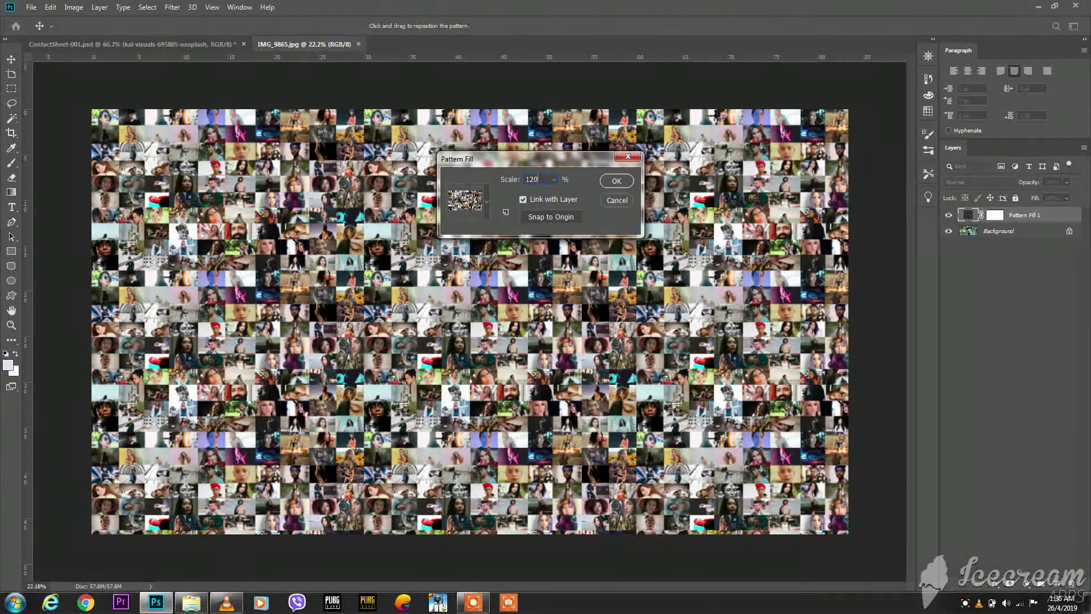
{"action": "key", "text": "BackSpace"}
{"action": "type", "text": "30"}
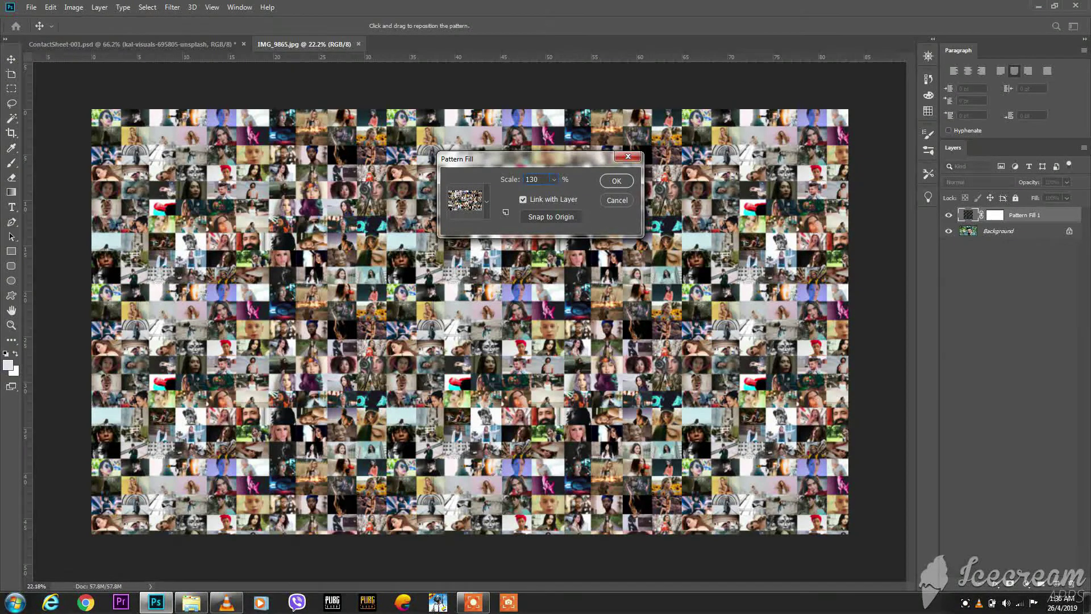
{"action": "key", "text": "Return"}
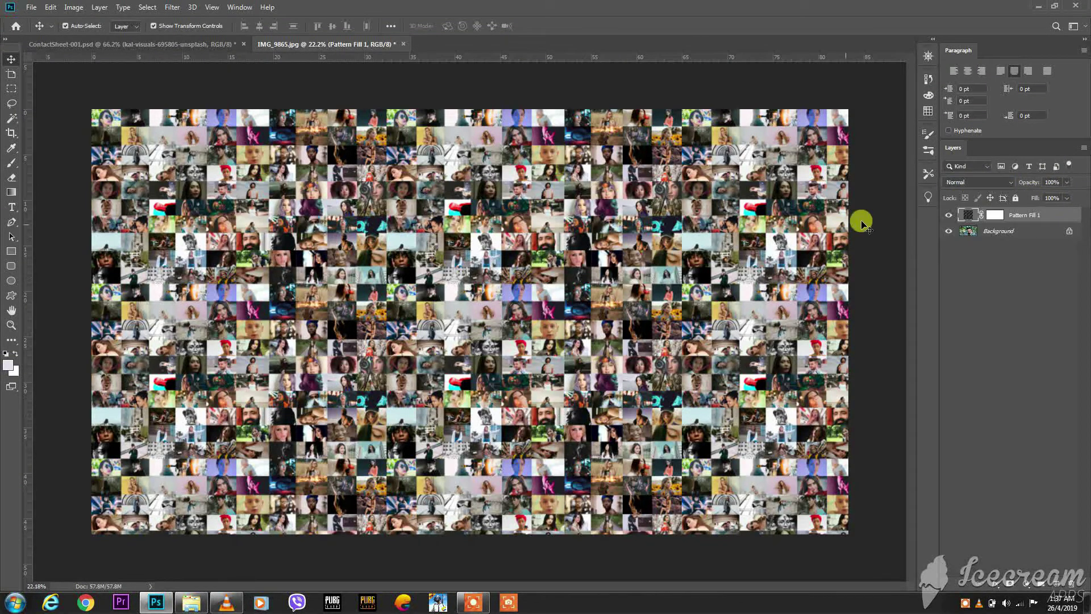
- Set Pattern Fill 1 to Overlay blending and make the Background layer active
{"action": "left_click", "coordinate": [971, 182]}
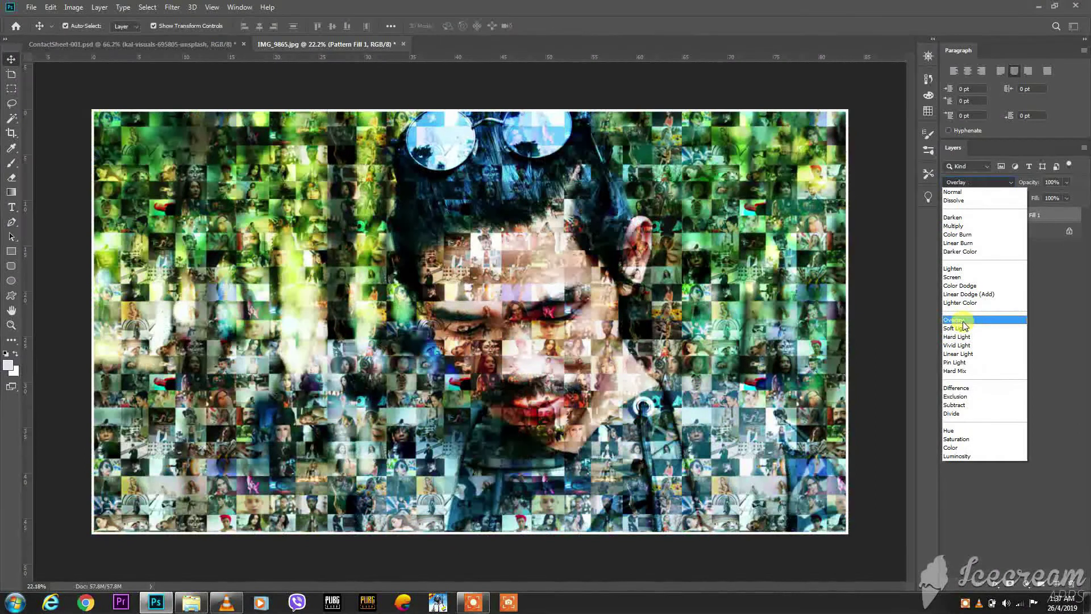
{"action": "left_click", "coordinate": [961, 319]}
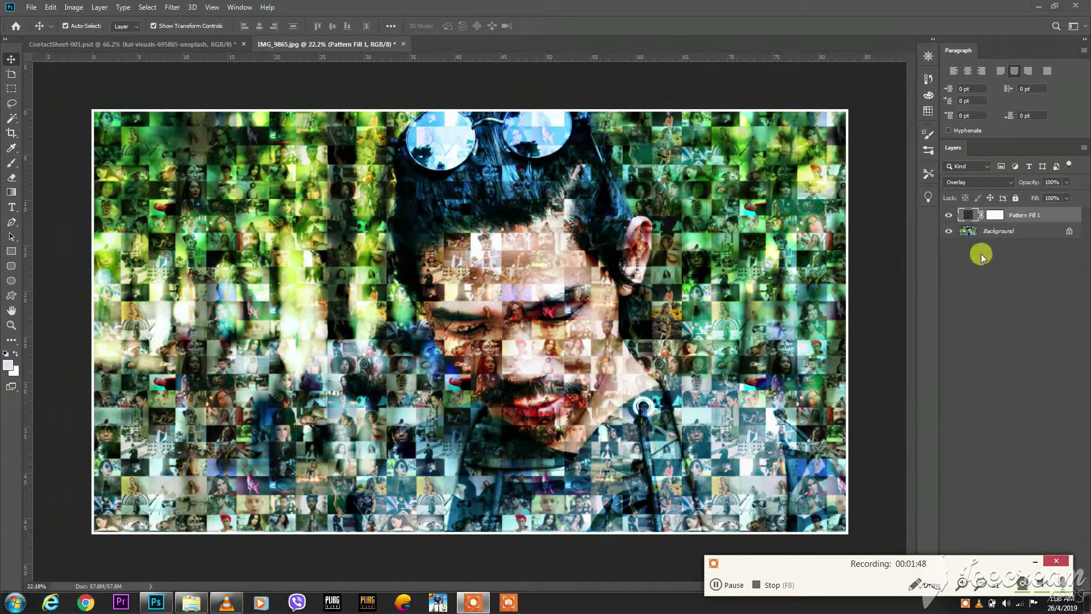
{"action": "left_click", "coordinate": [1010, 231]}
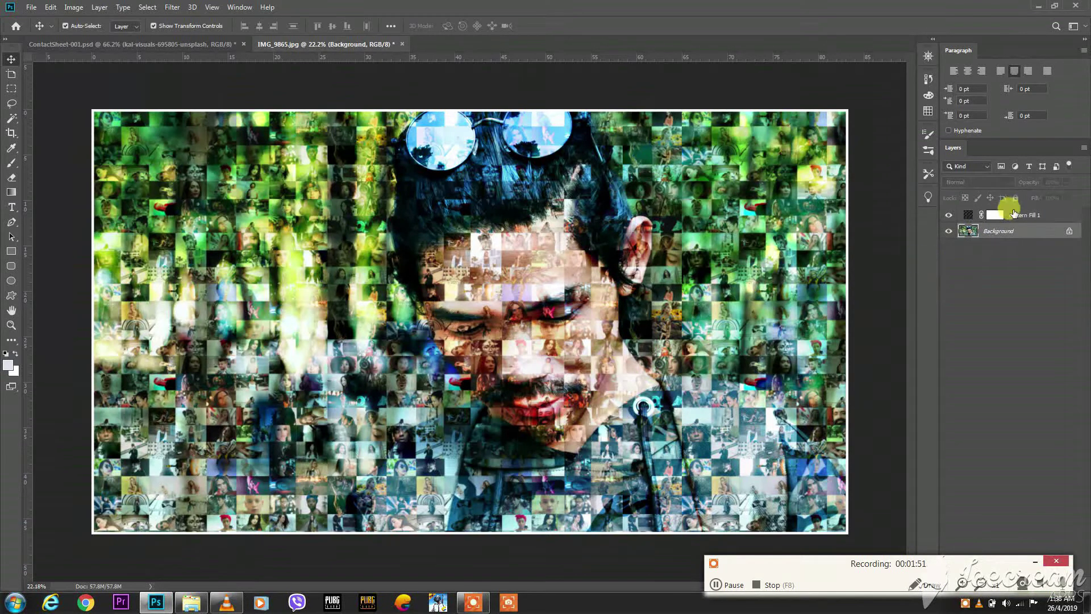
- Convert the Background layer into a smart object (Layer 0) and bring up the Image menu
{"action": "left_click", "coordinate": [1084, 149]}
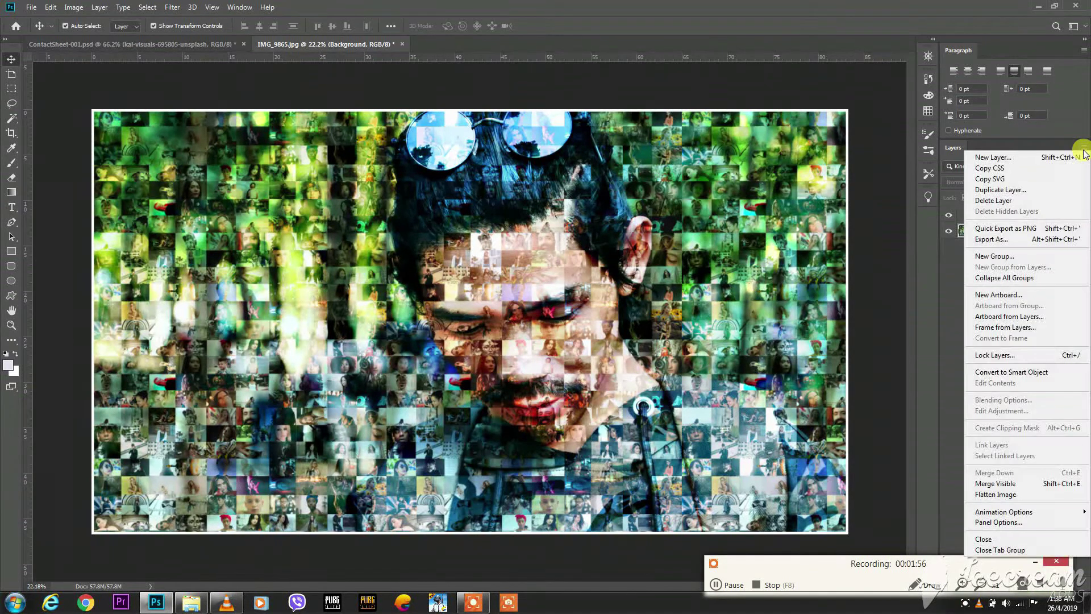
{"action": "left_click", "coordinate": [1049, 372]}
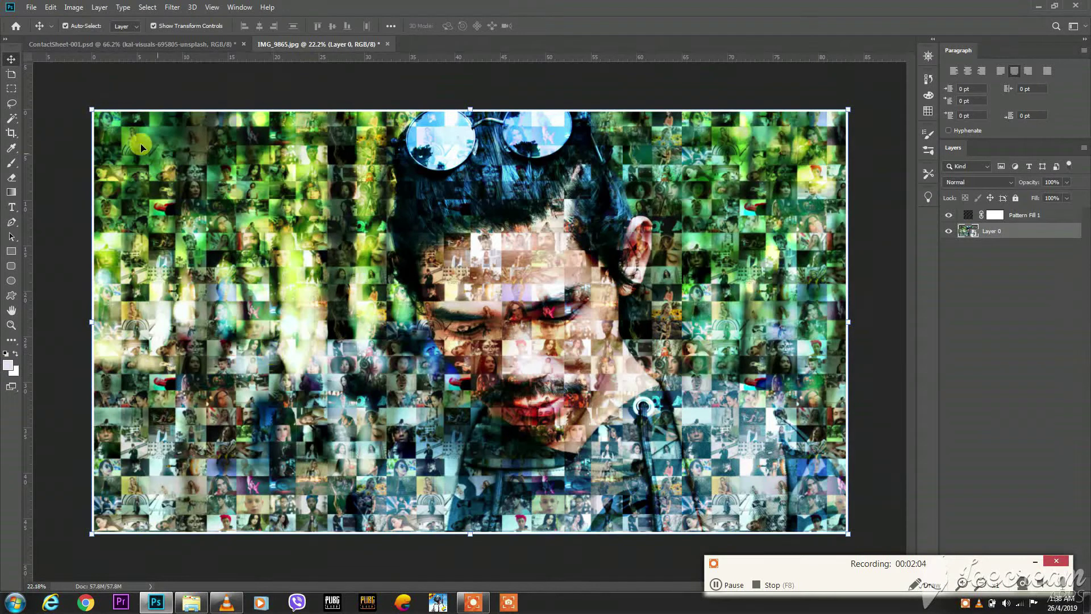
{"action": "left_click", "coordinate": [83, 8]}
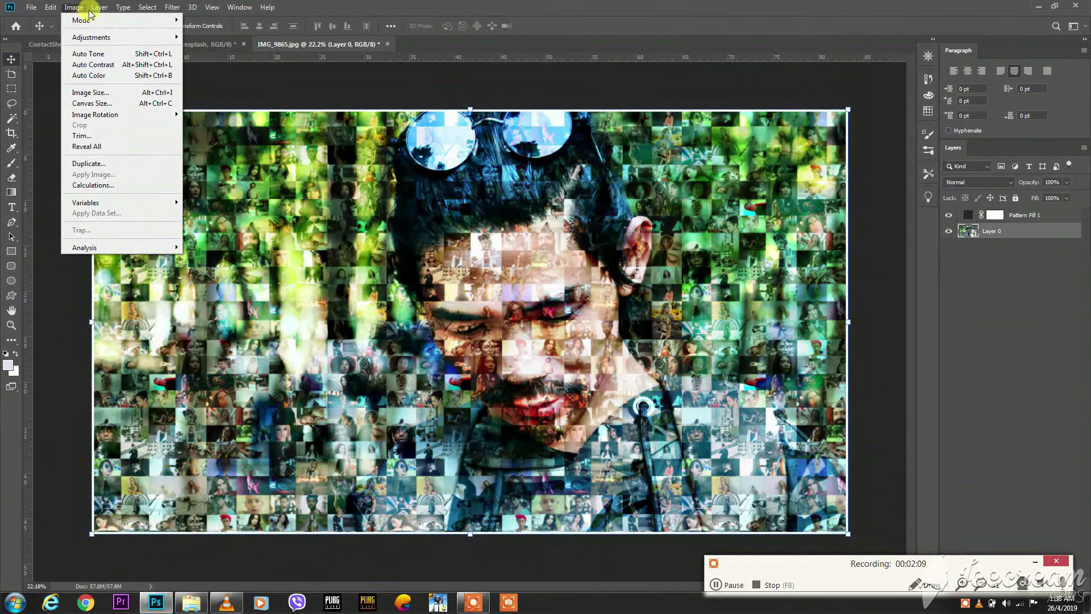
{"action": "left_click", "coordinate": [75, 8]}
{"action": "left_click", "coordinate": [75, 12]}
{"action": "mouse_move", "coordinate": [91, 36]}
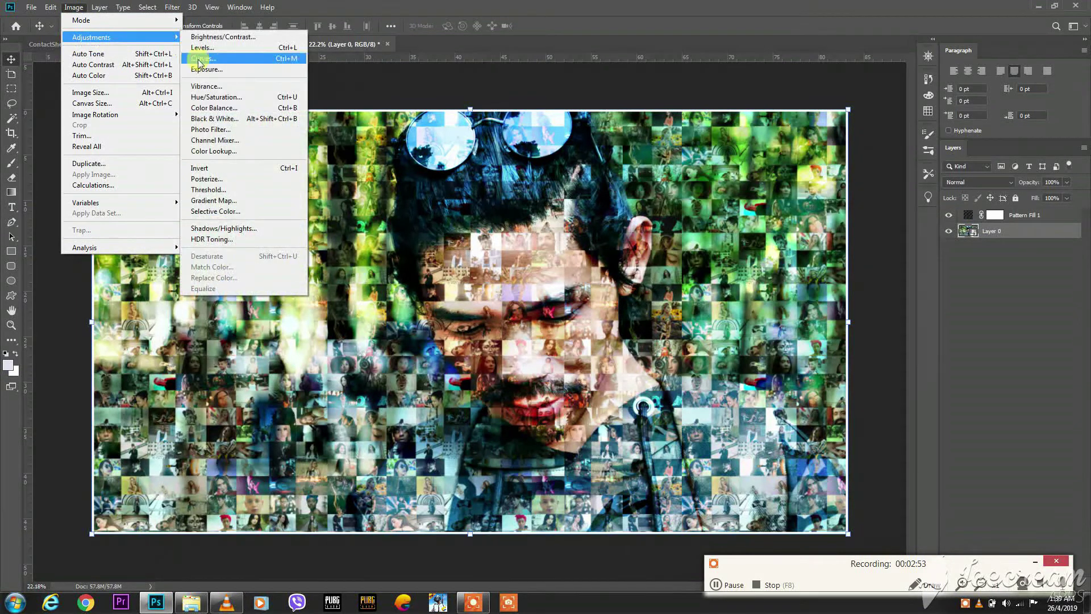
- Apply Shadows/Highlights to Layer 0 with more options shown and Shadows Amount 19
{"action": "left_click", "coordinate": [287, 230]}
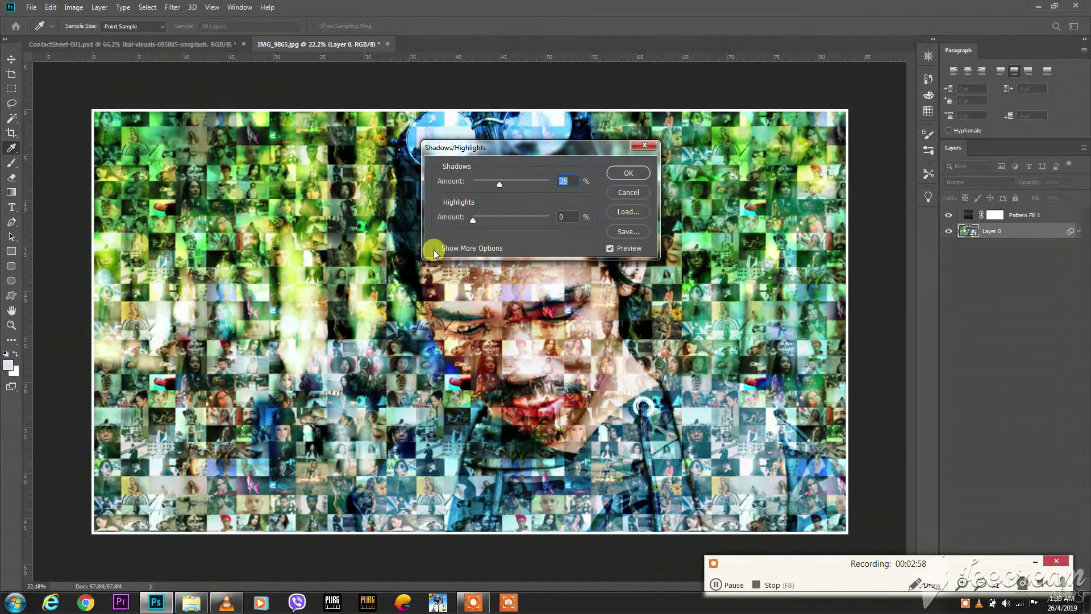
{"action": "left_click", "coordinate": [435, 249]}
{"action": "left_click_drag", "start_coordinate": [504, 160], "coordinate": [695, 179]}
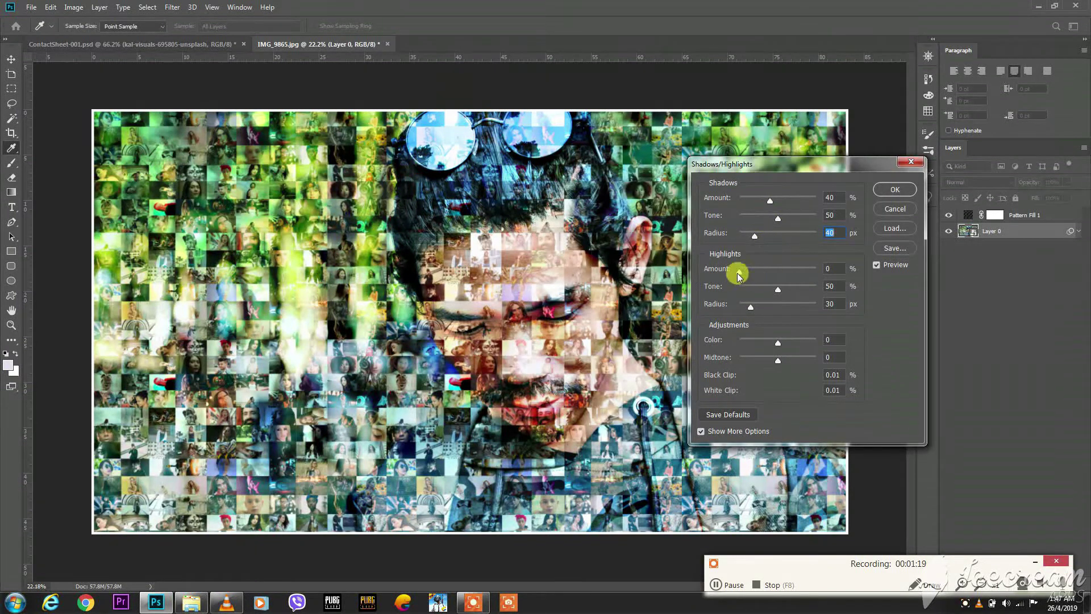
{"action": "left_click_drag", "start_coordinate": [739, 271], "coordinate": [732, 269]}
{"action": "left_click_drag", "start_coordinate": [770, 201], "coordinate": [755, 199]}
{"action": "left_click", "coordinate": [894, 191]}
{"action": "key", "text": "v"}
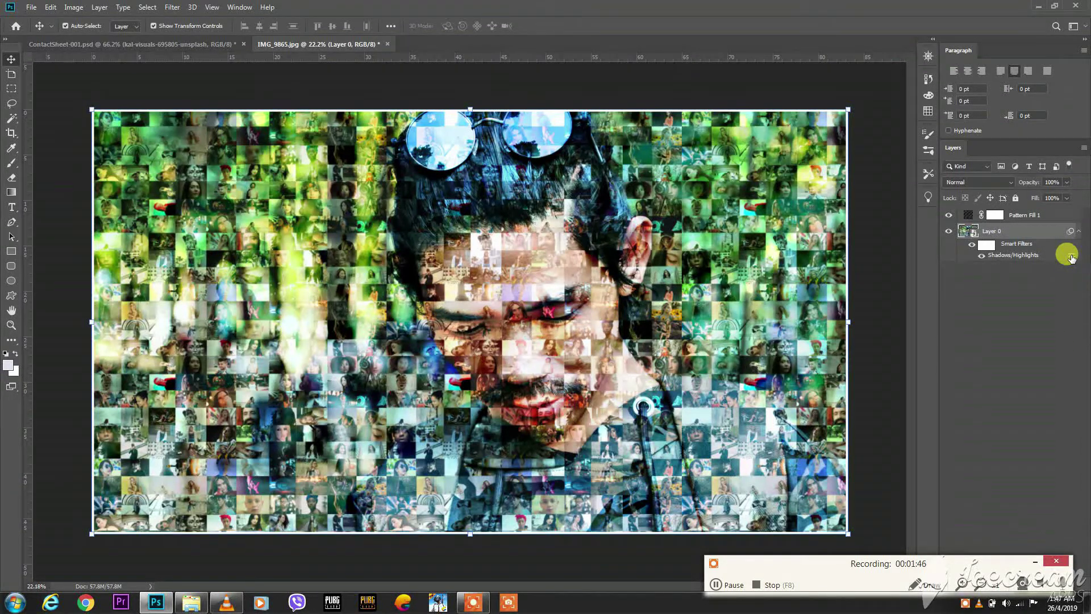
- After trying Dissolve and Screen, blend the Shadows/Highlights filter in Lighten mode at 60% opacity
{"action": "double_click", "coordinate": [1072, 259]}
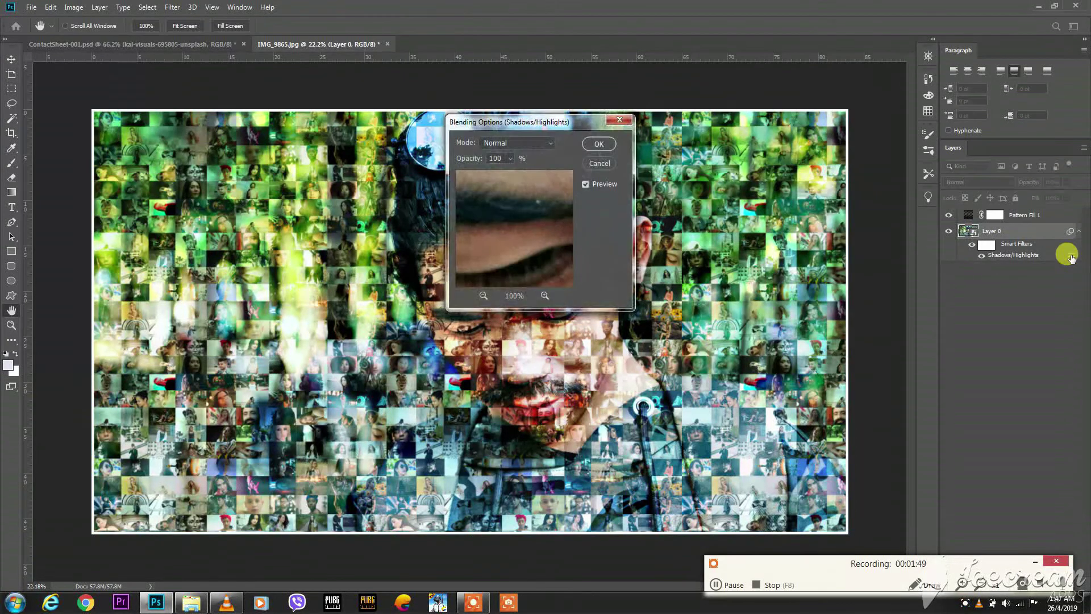
{"action": "mouse_move", "coordinate": [554, 122]}
{"action": "left_mouse_down"}
{"action": "mouse_move", "coordinate": [603, 122]}
{"action": "mouse_move", "coordinate": [728, 155]}
{"action": "left_mouse_up"}
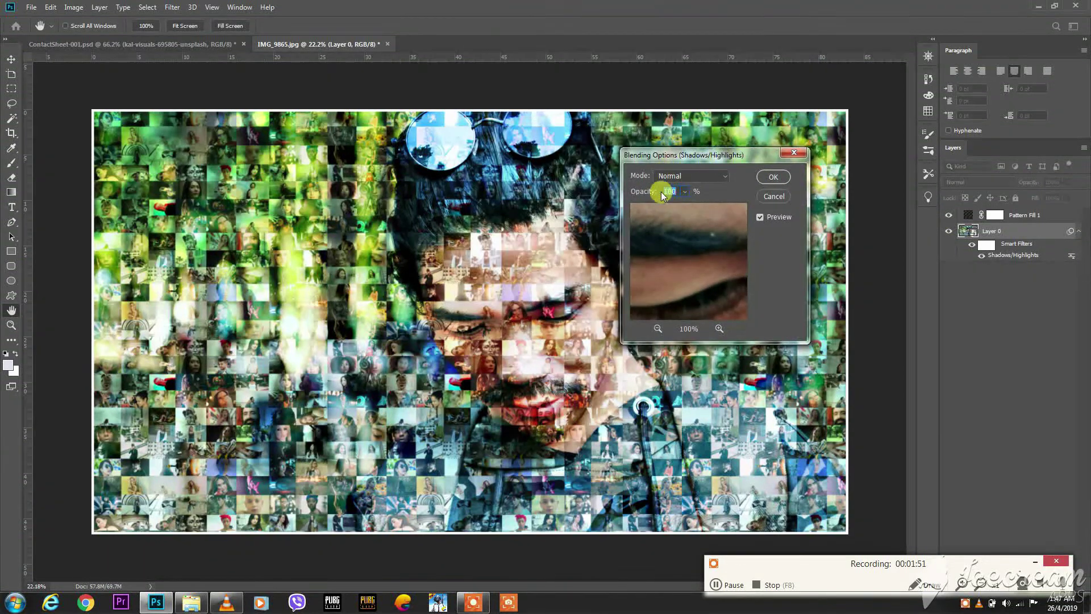
{"action": "left_click", "coordinate": [711, 177]}
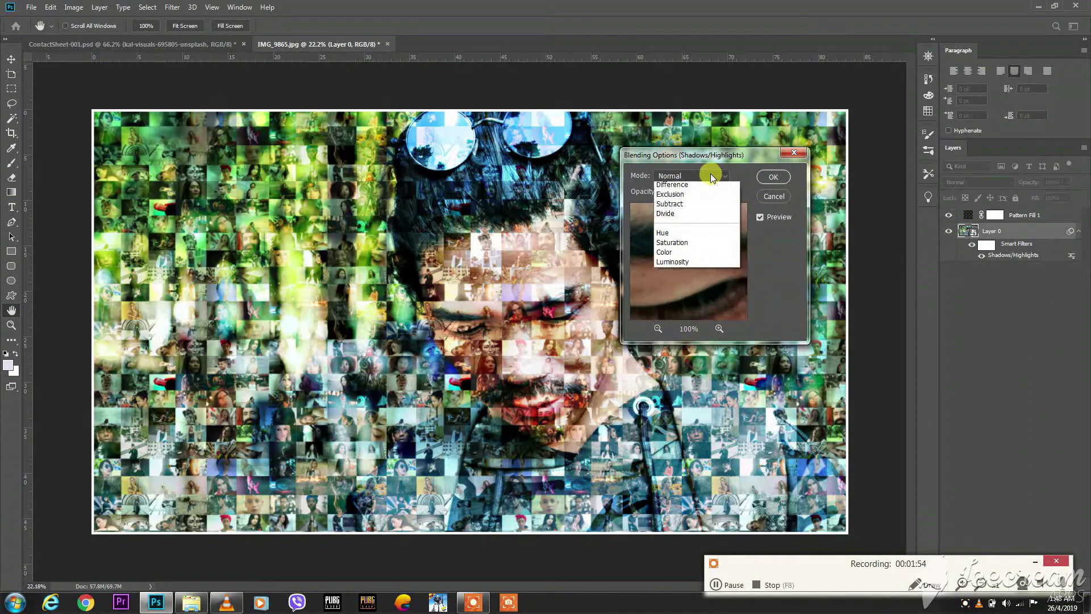
{"action": "left_click", "coordinate": [680, 197]}
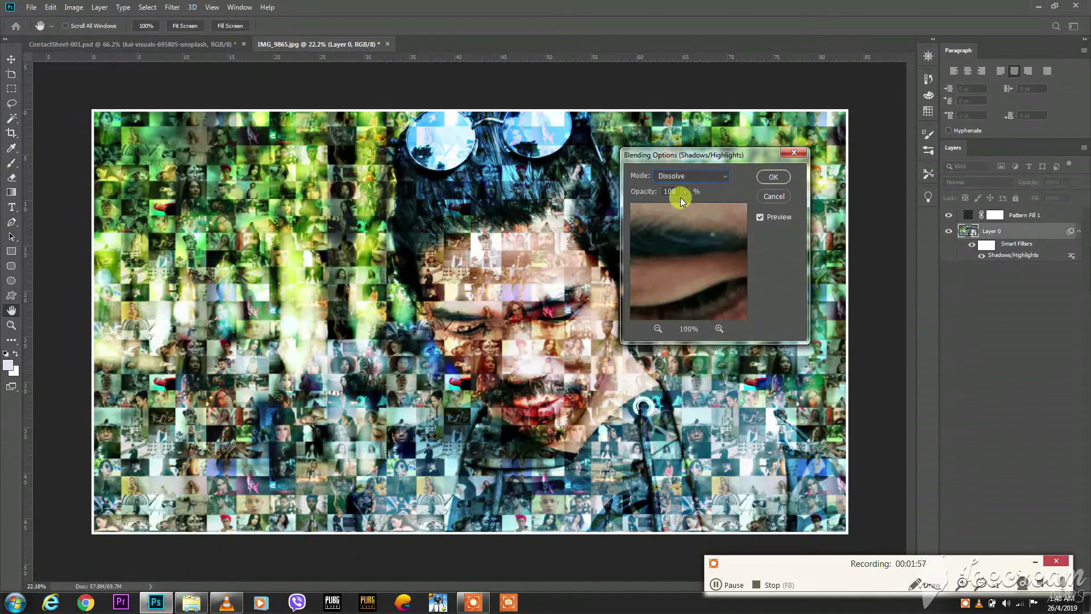
{"action": "left_click", "coordinate": [689, 175]}
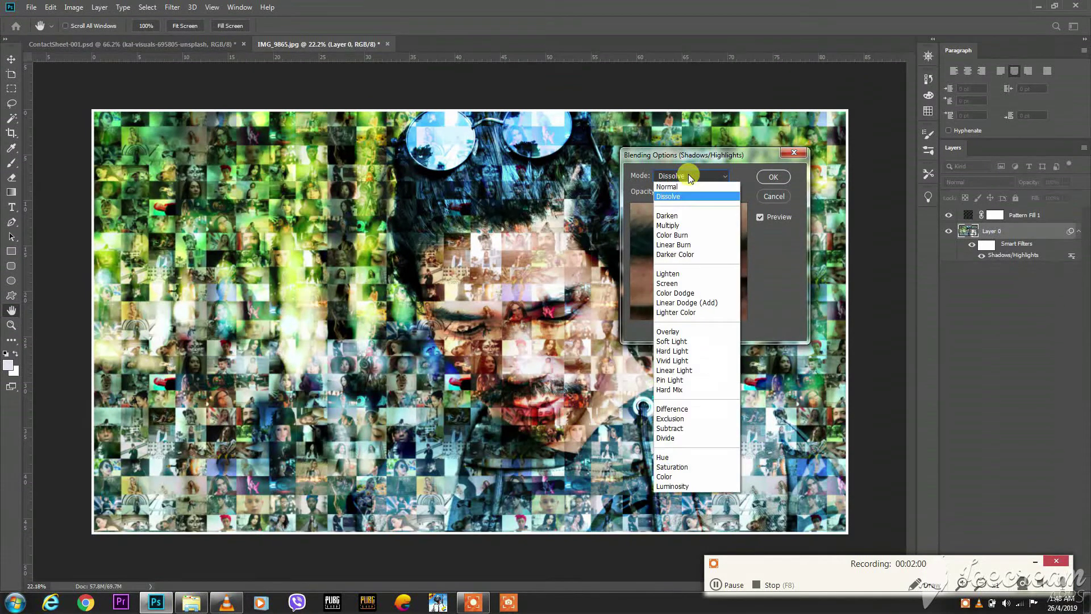
{"action": "left_click", "coordinate": [689, 175]}
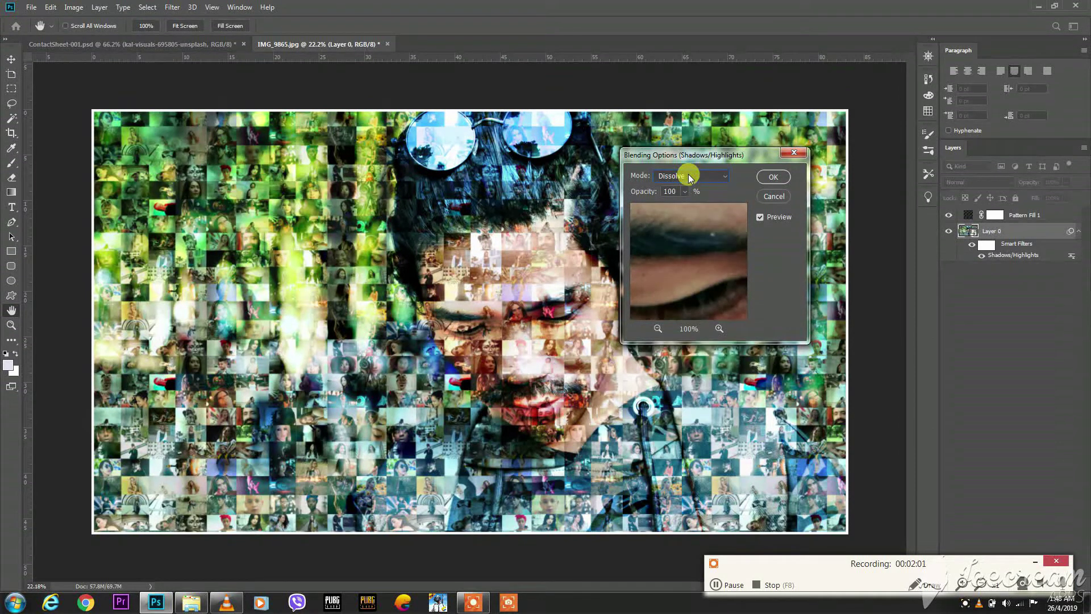
{"action": "scroll", "coordinate": [688, 174], "scroll_direction": "down", "scroll_amount": 1}
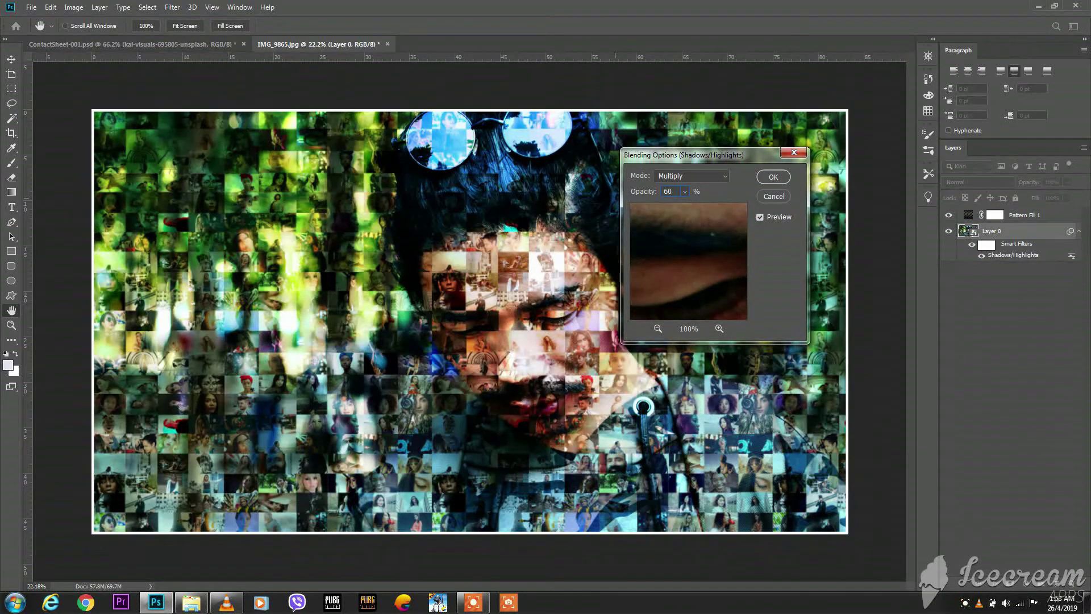
{"action": "left_click", "coordinate": [682, 175]}
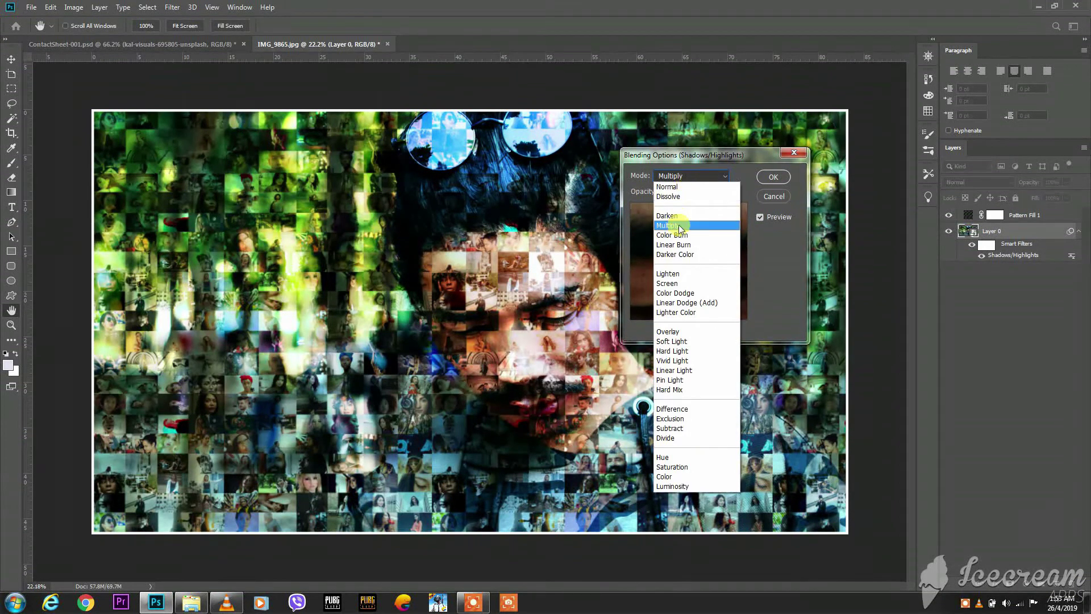
{"action": "left_click", "coordinate": [685, 275]}
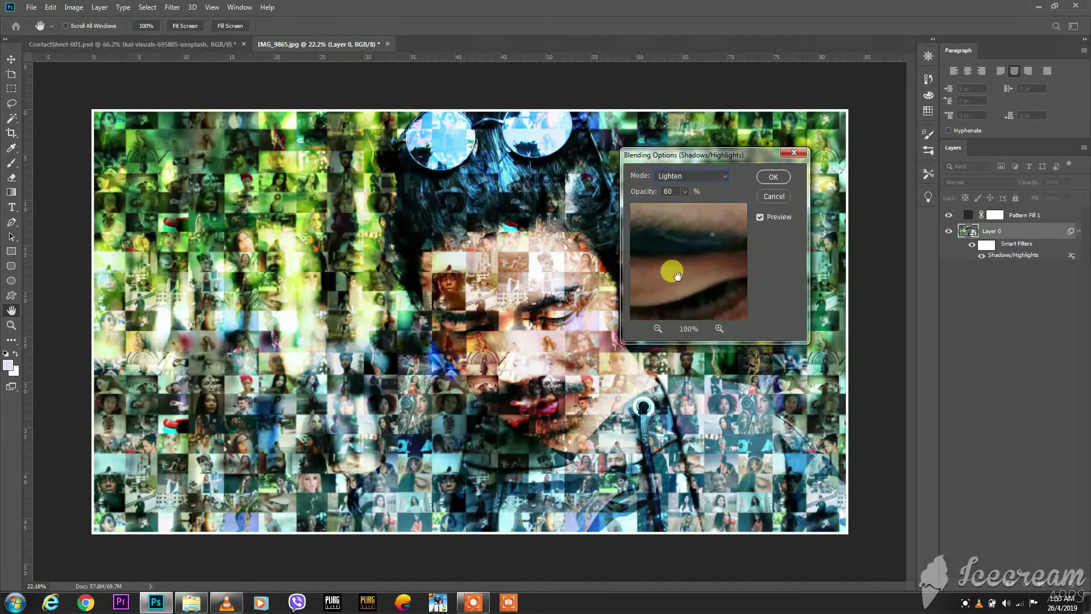
{"action": "key", "text": "Down"}
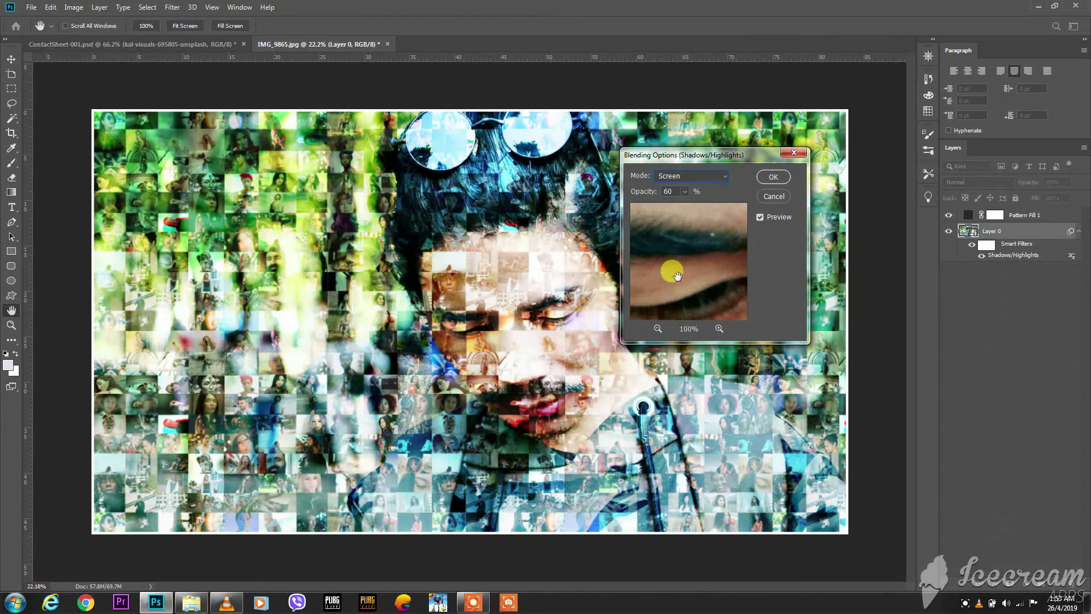
{"action": "key", "text": "Up"}
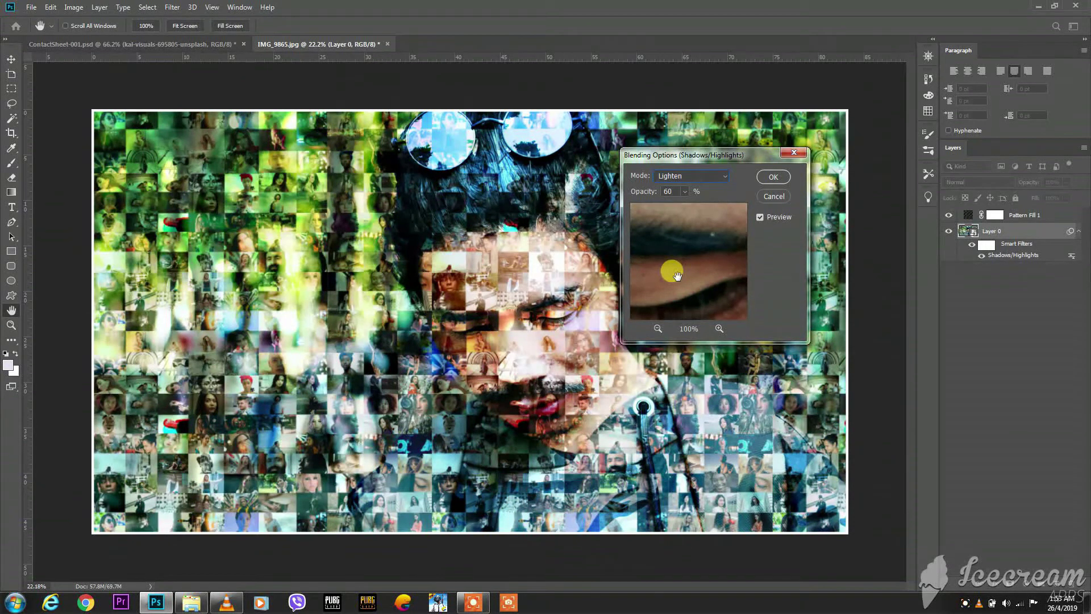
{"action": "key", "text": "Return"}
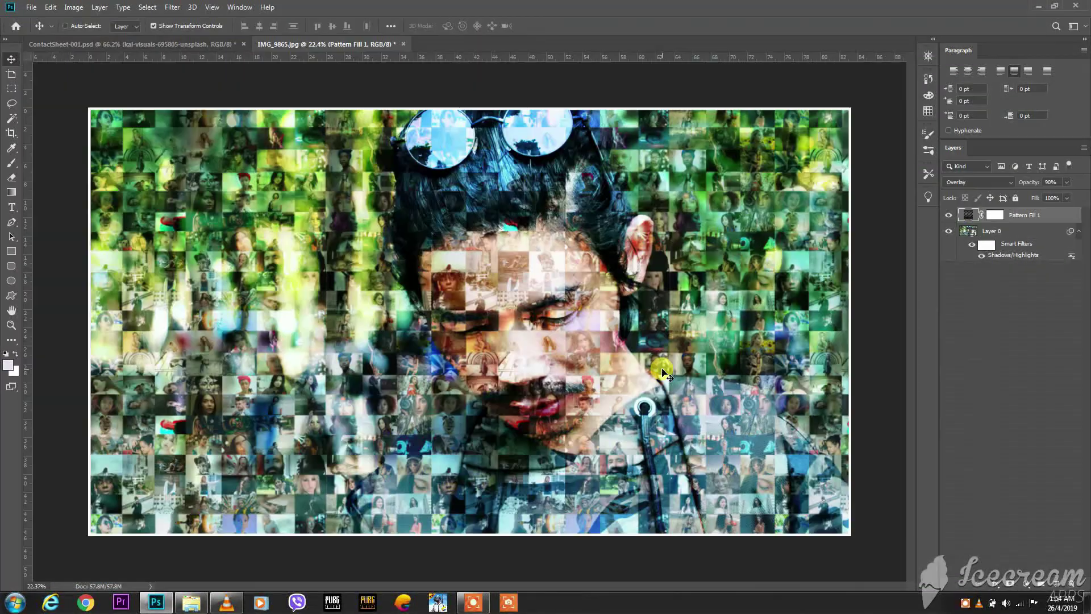
- Open the Save As dialog for the IMG_9865 portrait with Shift+Ctrl+S
{"action": "key", "text": "ctrl+shift+s"}
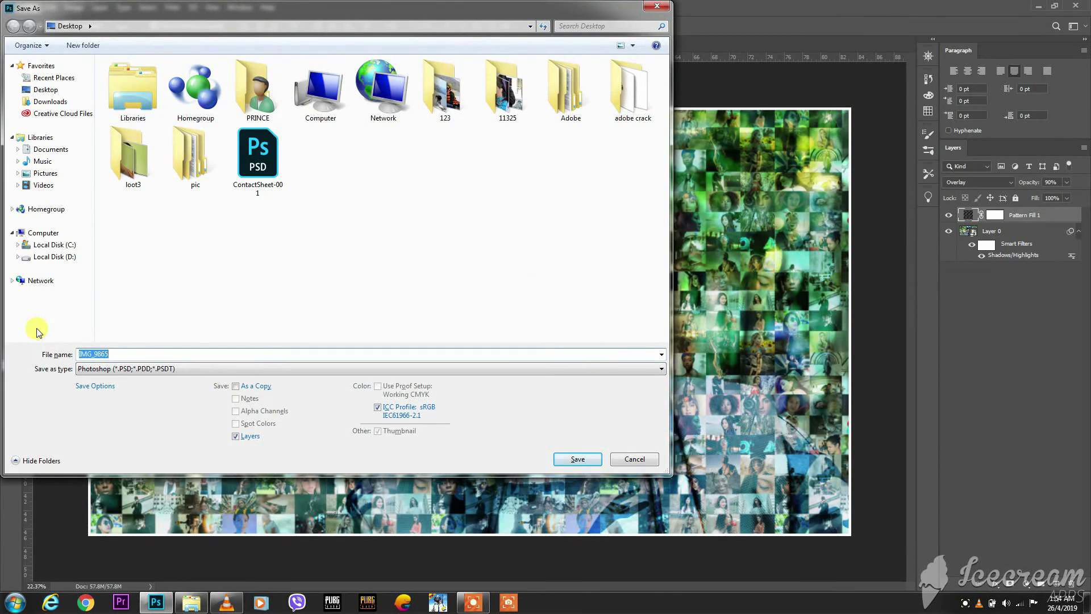
- Name the file 'photo moasic portraits' and choose JPEG as the save type
{"action": "type", "text": "phot"}
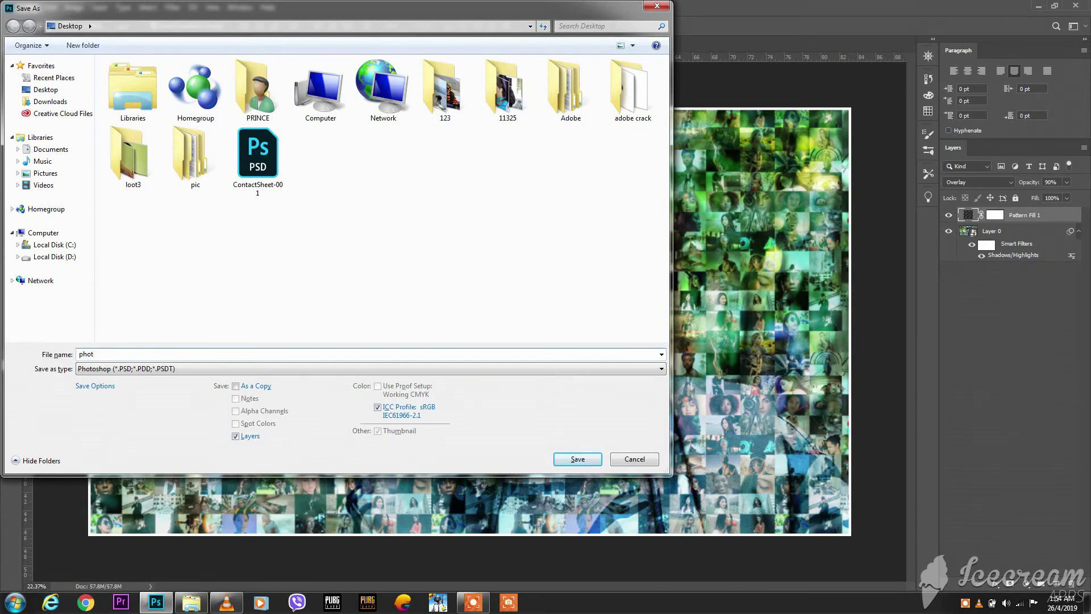
{"action": "type", "text": "o moasic portraits"}
{"action": "left_click", "coordinate": [126, 369]}
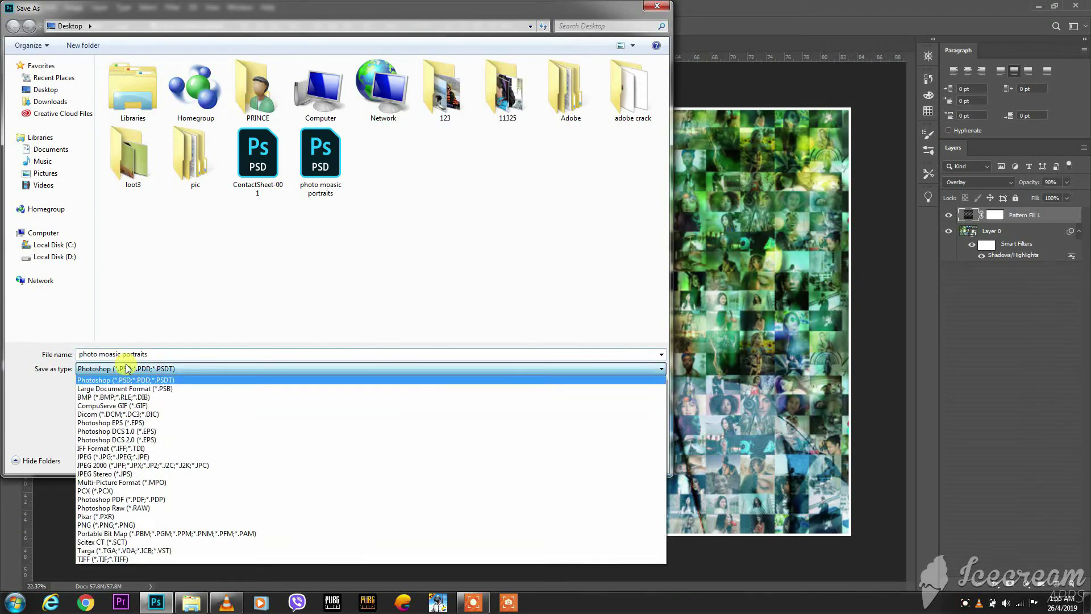
{"action": "left_click", "coordinate": [150, 457]}
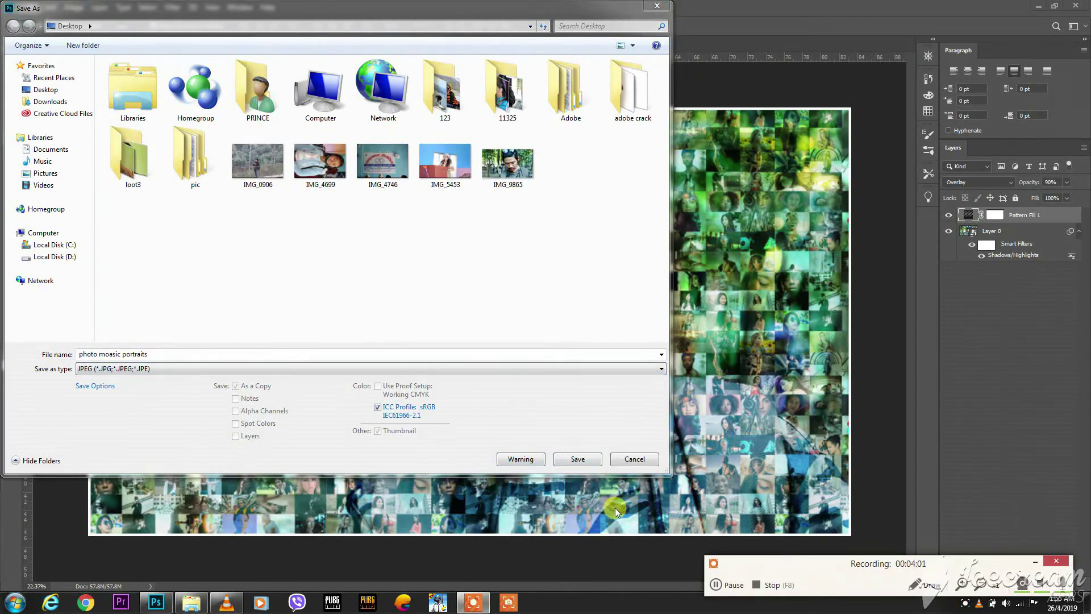
- Save the 'photo moasic portraits' JPEG copy at Quality 12 (Maximum)
{"action": "left_click", "coordinate": [578, 462]}
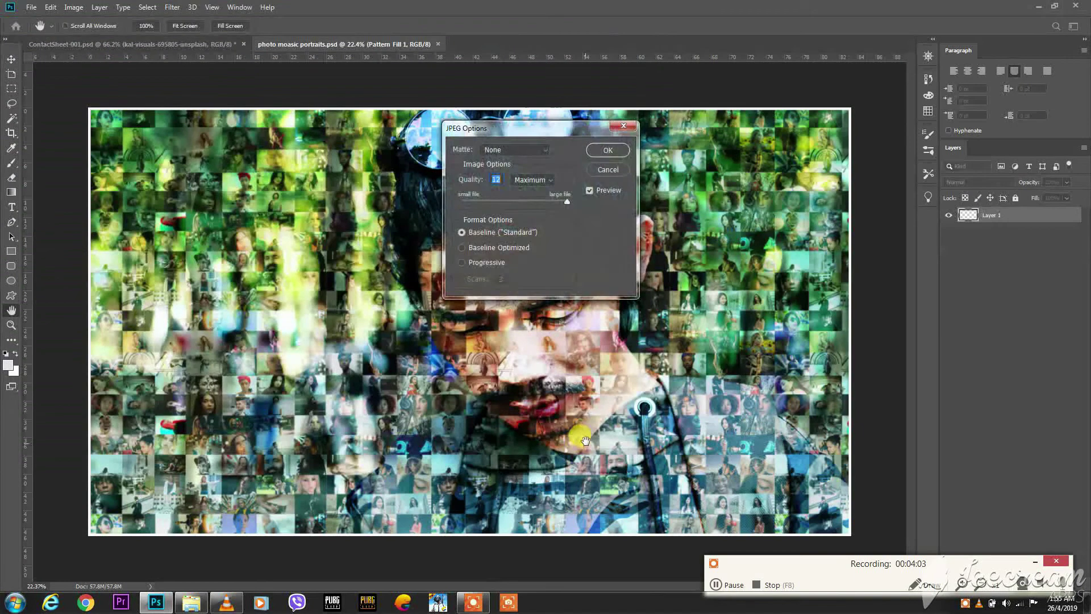
{"action": "left_click", "coordinate": [606, 150]}
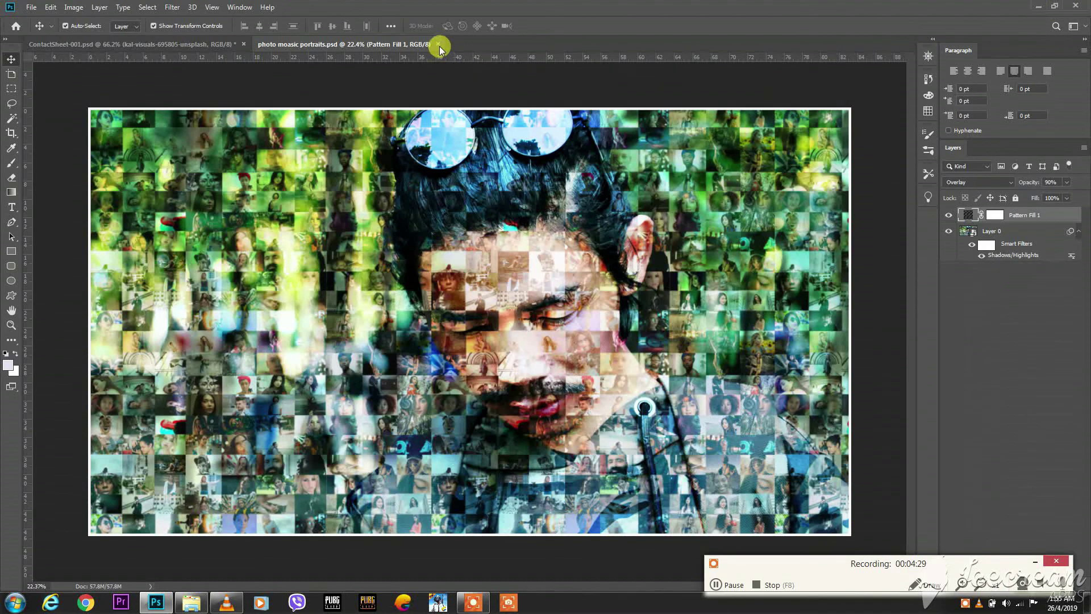
{"action": "left_click", "coordinate": [758, 584]}
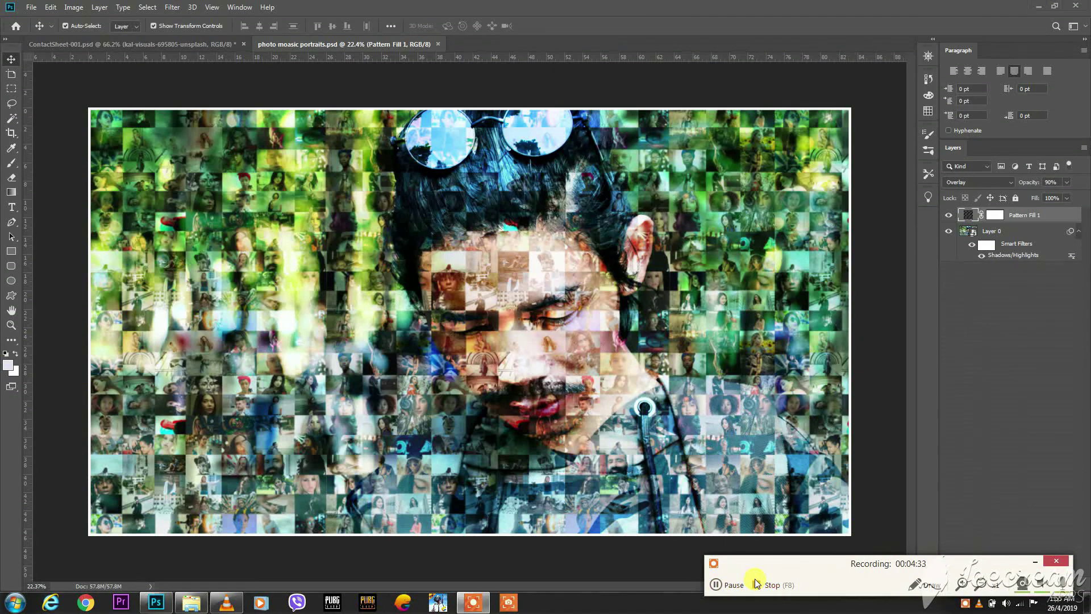